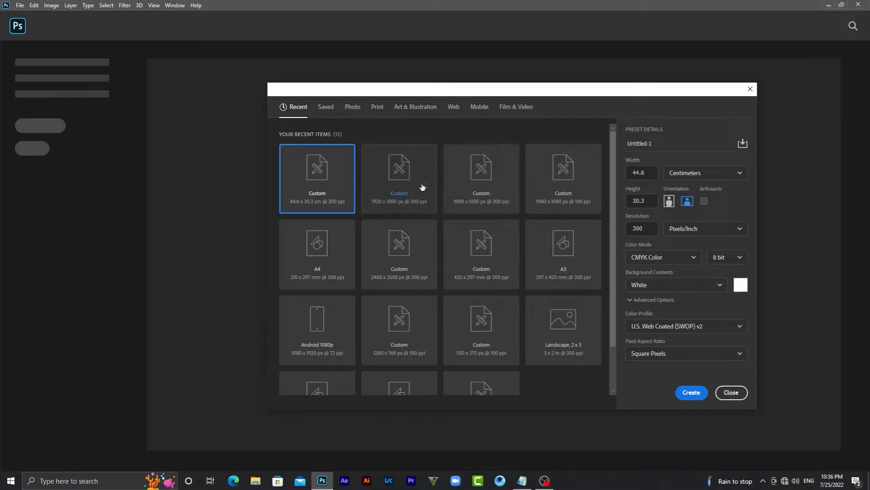
Confirm width 44.6 cm, height 30.3 cm and 300 ppi, then create the document
click(639, 172)
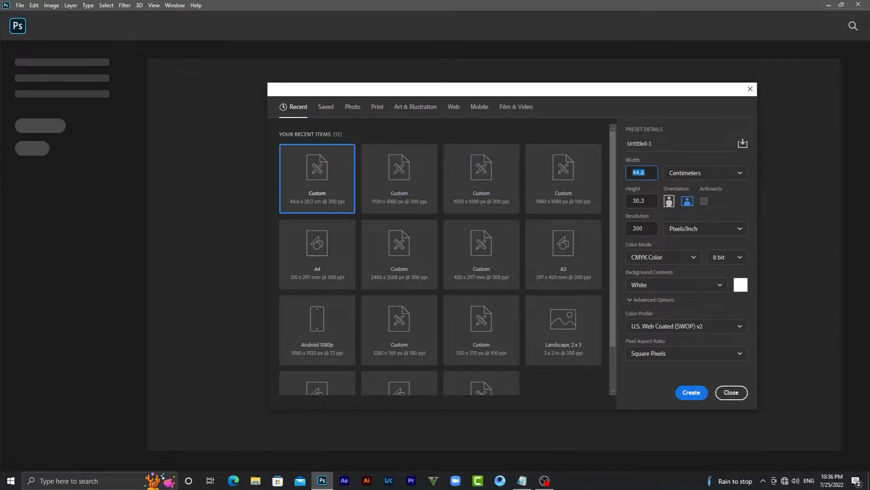
click(649, 200)
click(642, 229)
click(700, 397)
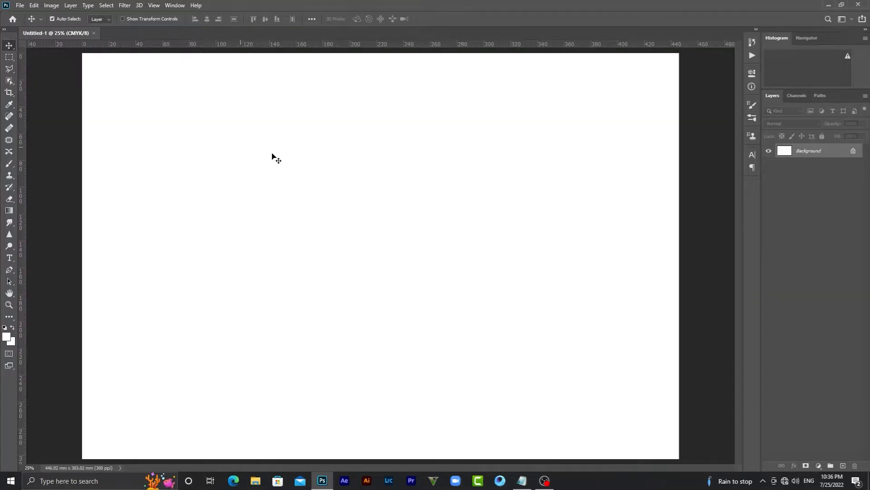
Apply a New Guide Layout of 2 columns, 20 mm gutter and 3 mm margins
click(154, 7)
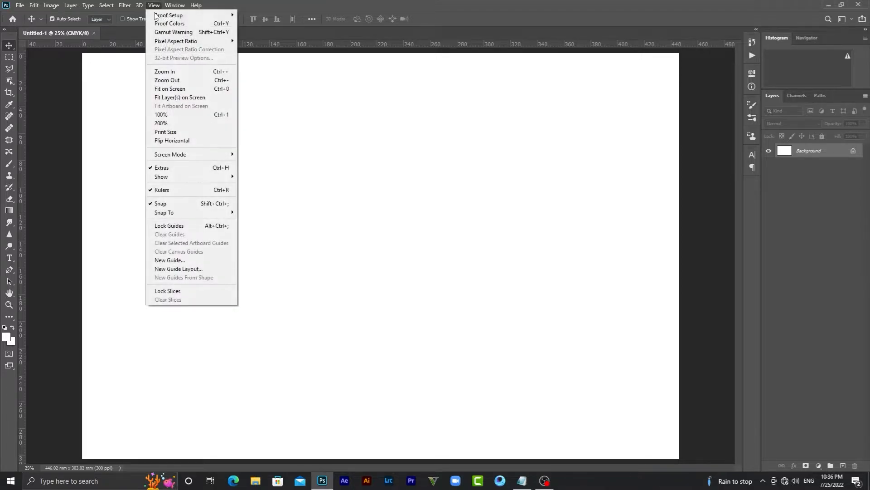
click(193, 271)
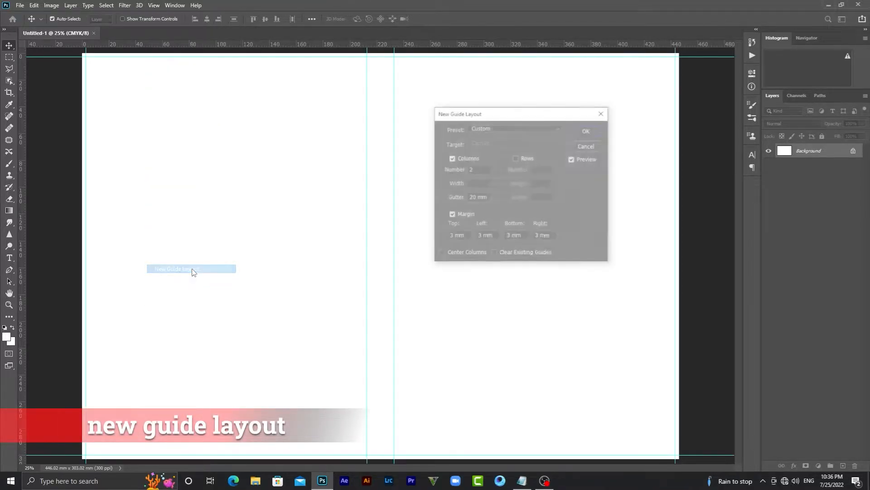
double_click(478, 197)
click(455, 236)
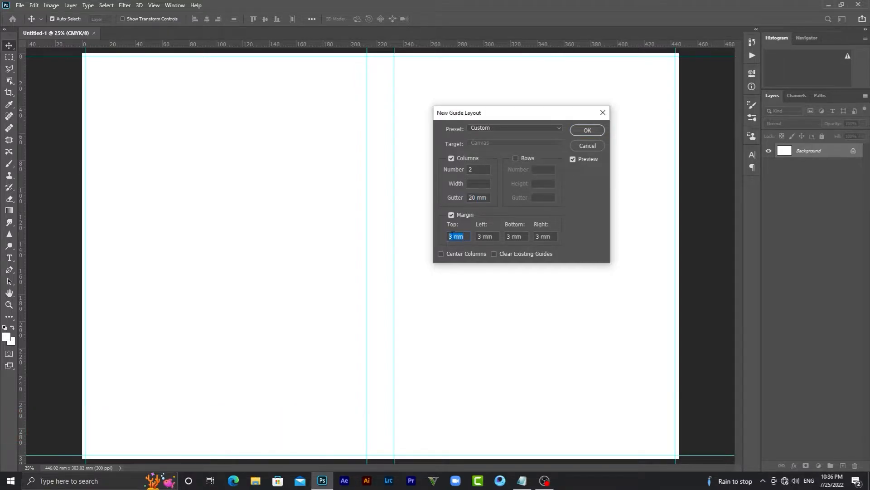
double_click(481, 169)
click(587, 131)
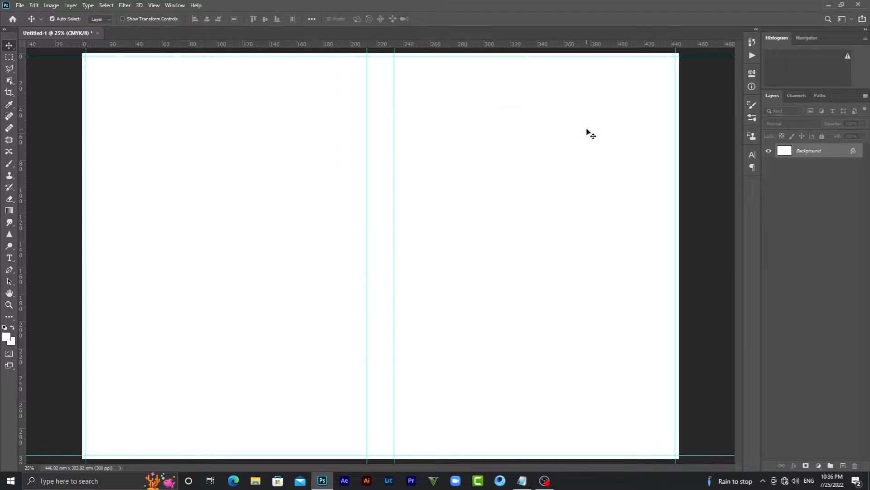
click(20, 5)
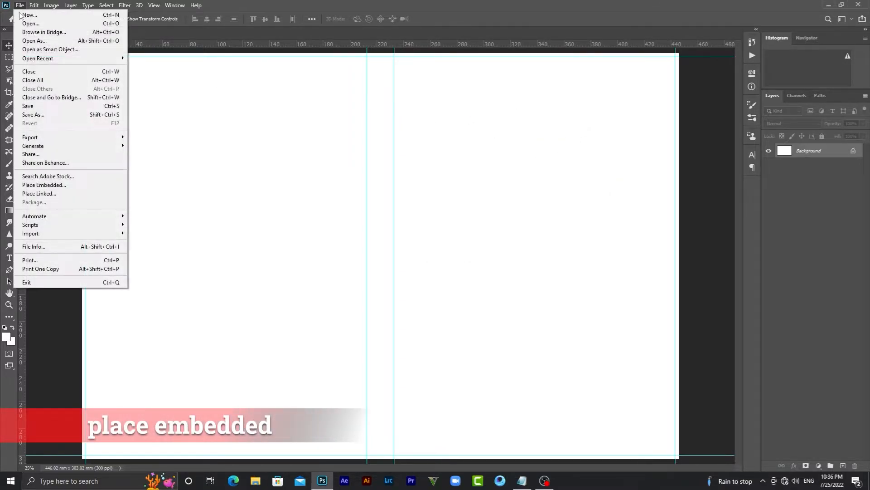
Embed the forest photo and stretch it from the spine guide to the right edge
click(40, 185)
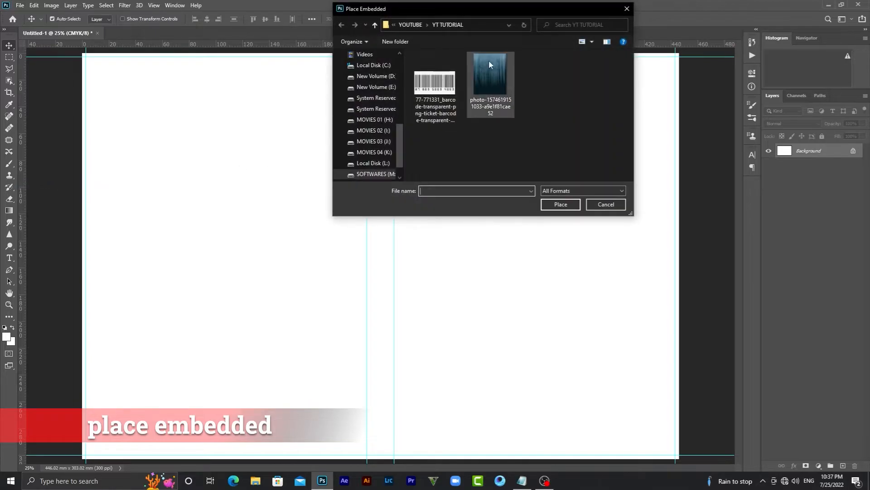
click(489, 60)
click(562, 206)
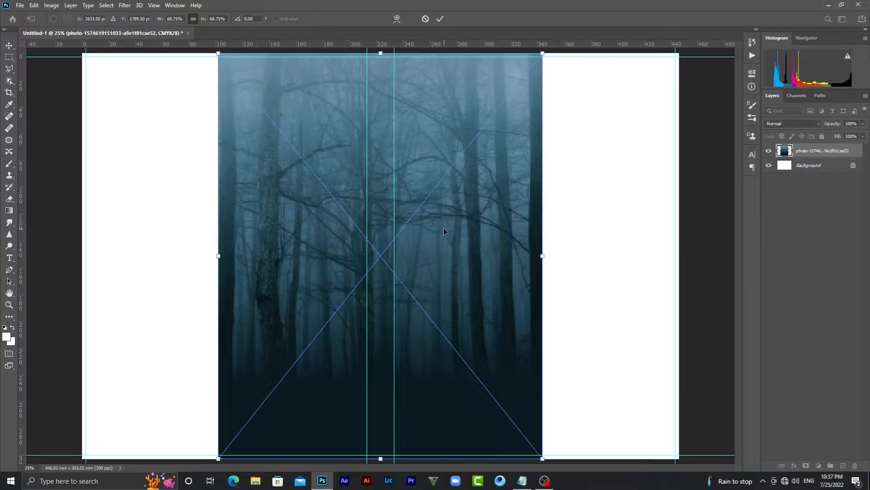
drag(444, 231, 581, 227)
drag(353, 256, 396, 256)
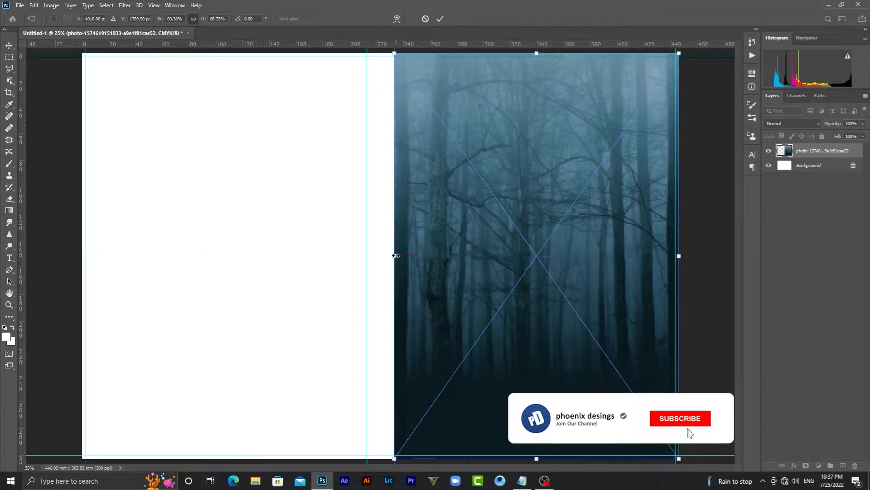
click(441, 18)
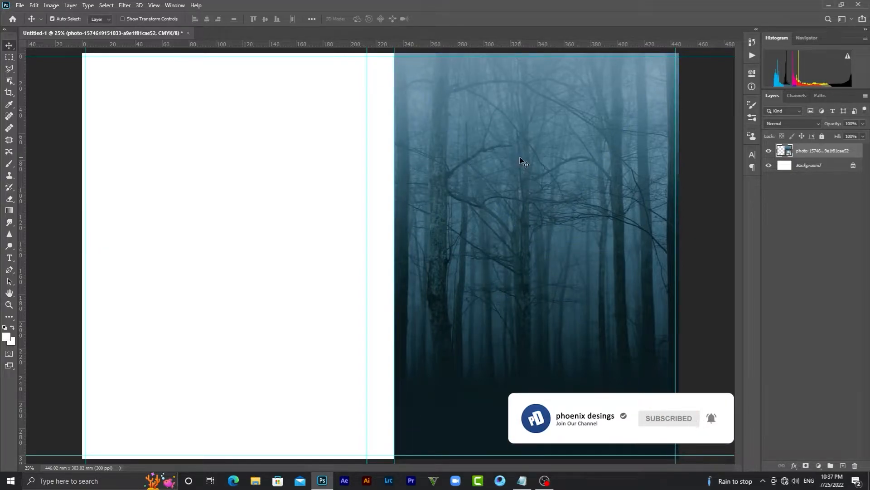
Duplicate the forest photo layer and drag the copy onto the left half
right_click(811, 155)
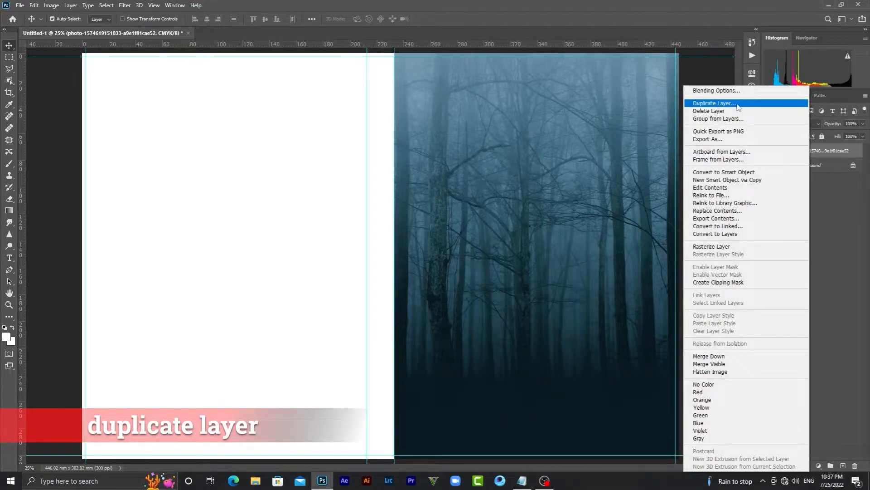
click(738, 107)
click(383, 87)
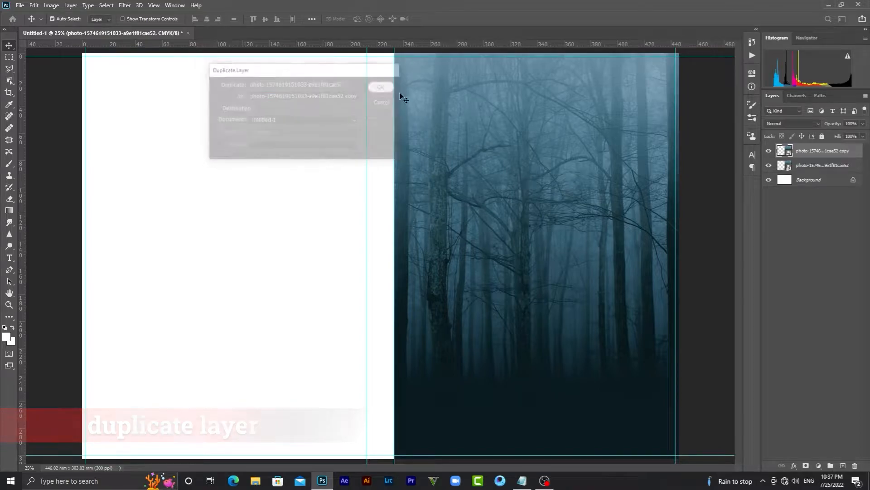
drag(558, 202, 246, 203)
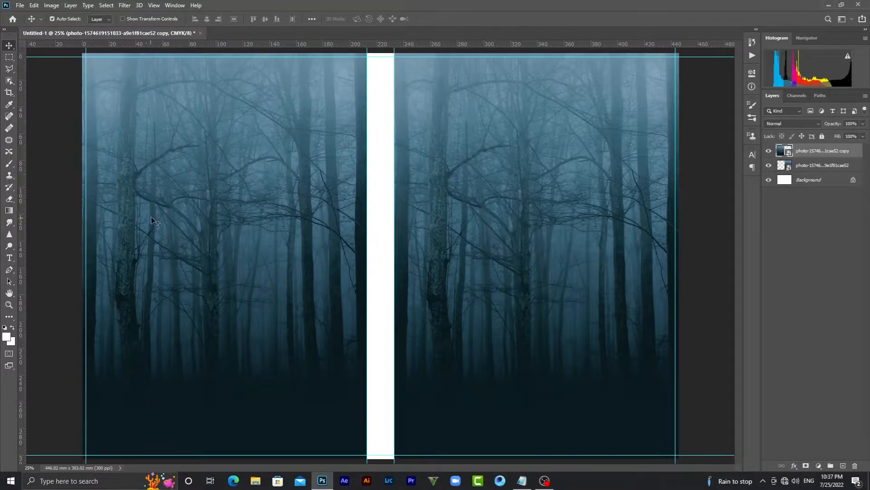
click(10, 257)
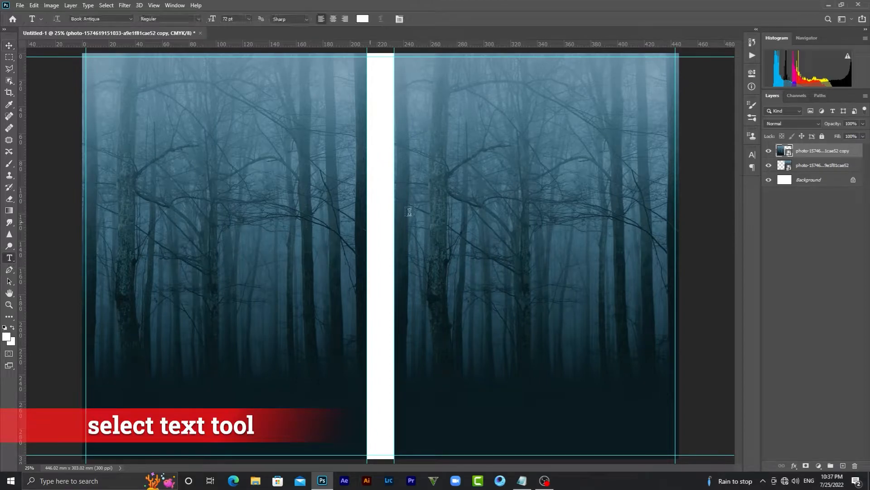
Type the word DARK in a new text box on the right cover
click(469, 176)
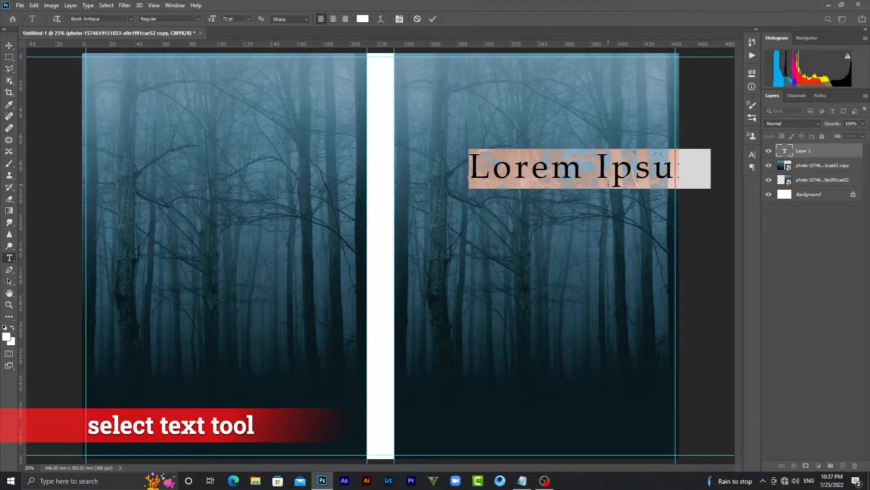
key(BackSpace)
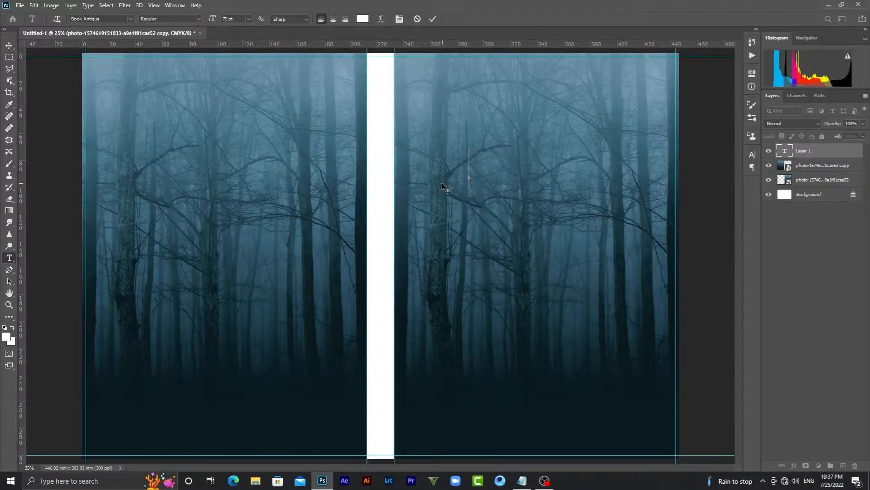
text(DARK)
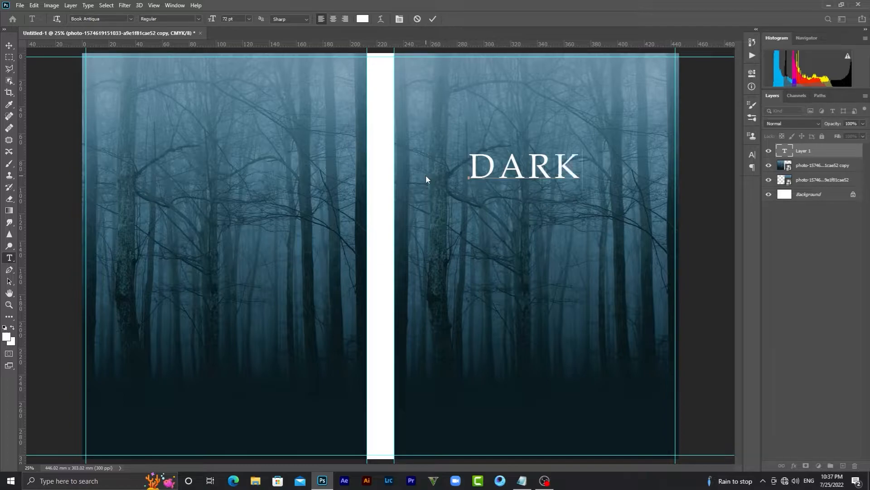
click(8, 47)
Enlarge the DARK title with Ctrl+T and position it near the top of the cover
drag(547, 163, 633, 107)
key(ctrl+t)
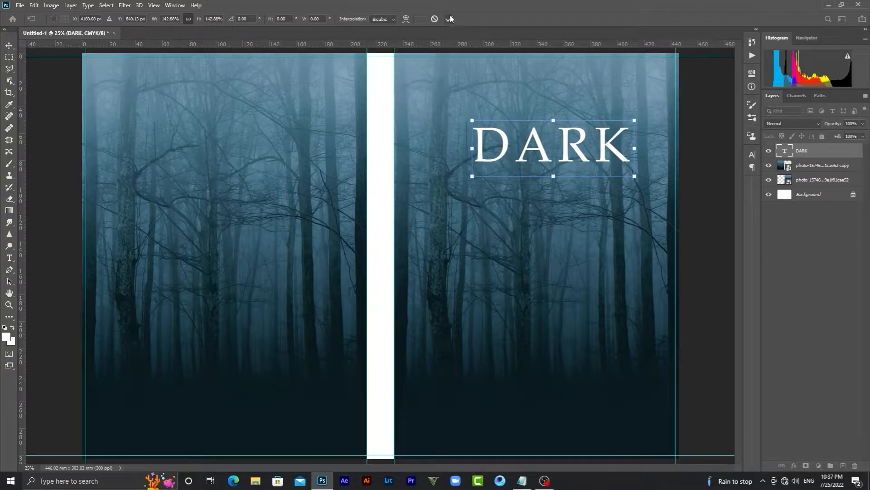
click(449, 19)
drag(546, 150, 531, 132)
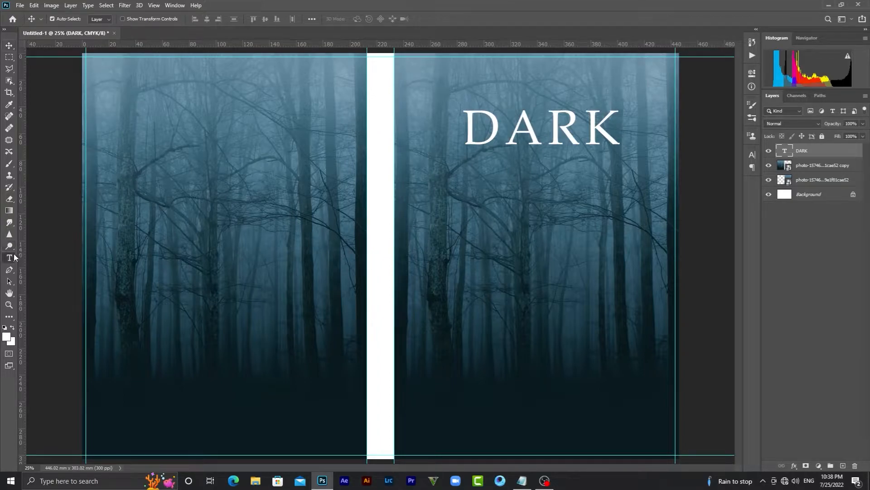
Type the word FOREST in a new text box below DARK
click(9, 257)
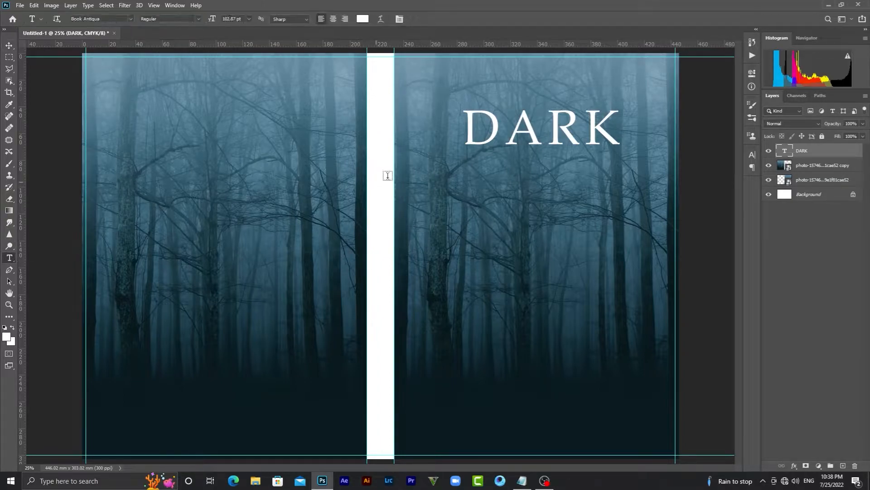
click(450, 174)
key(BackSpace)
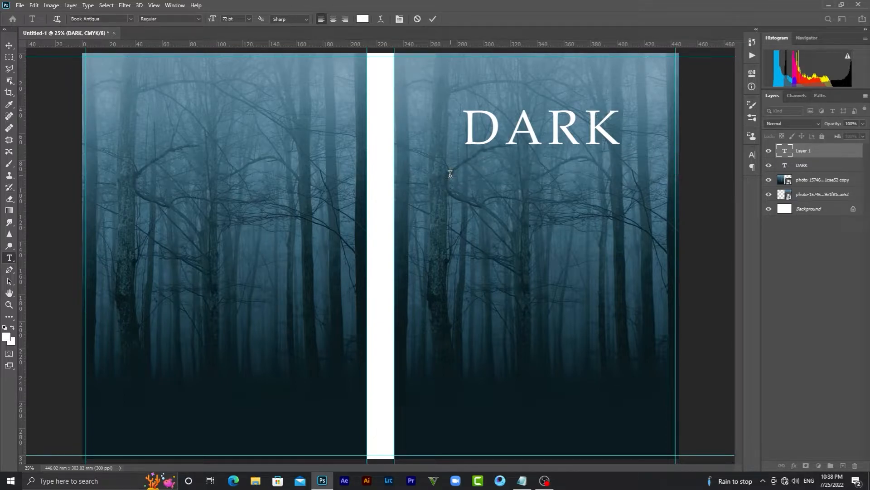
text(FOR)
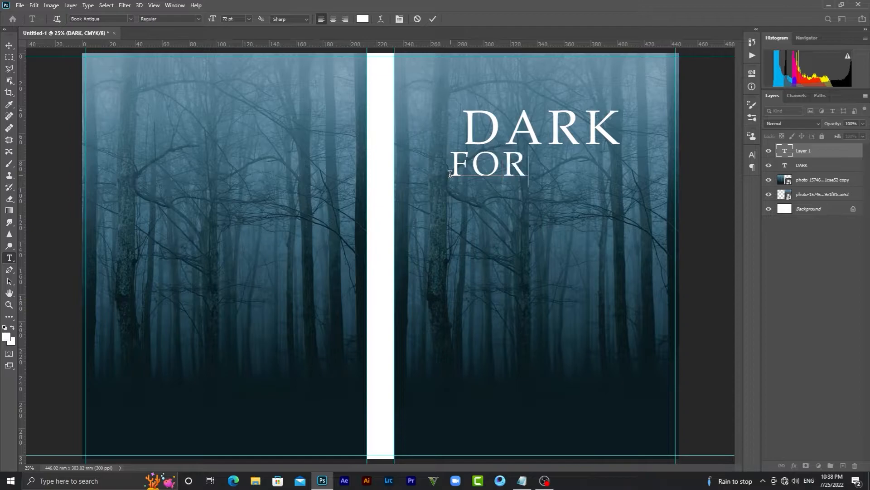
text(EST)
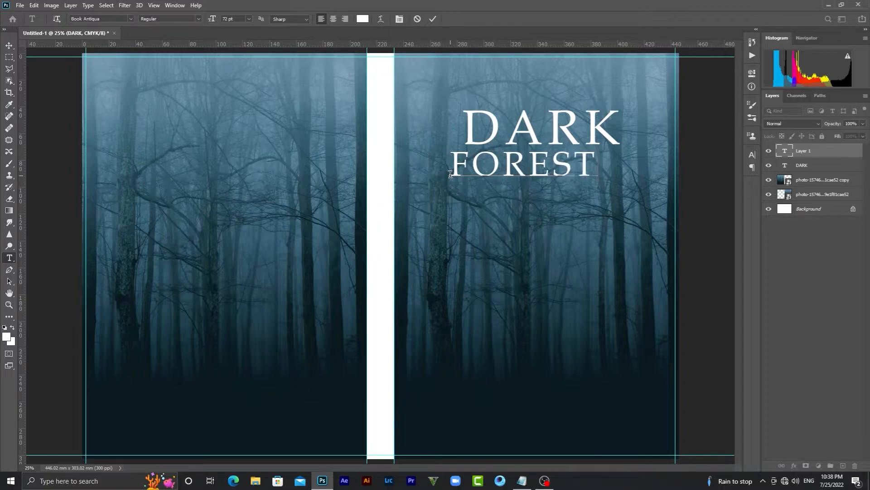
click(9, 46)
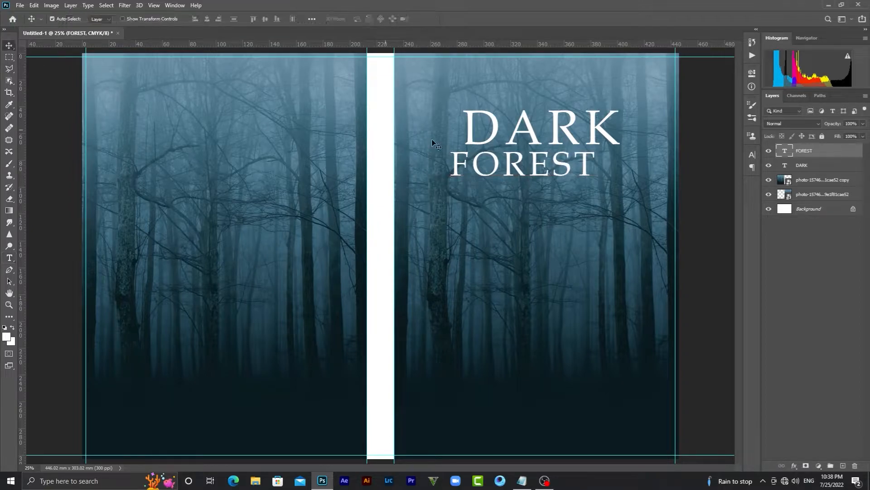
Lower FOREST, scale it to about 141% and place it under DARK
drag(521, 161, 522, 180)
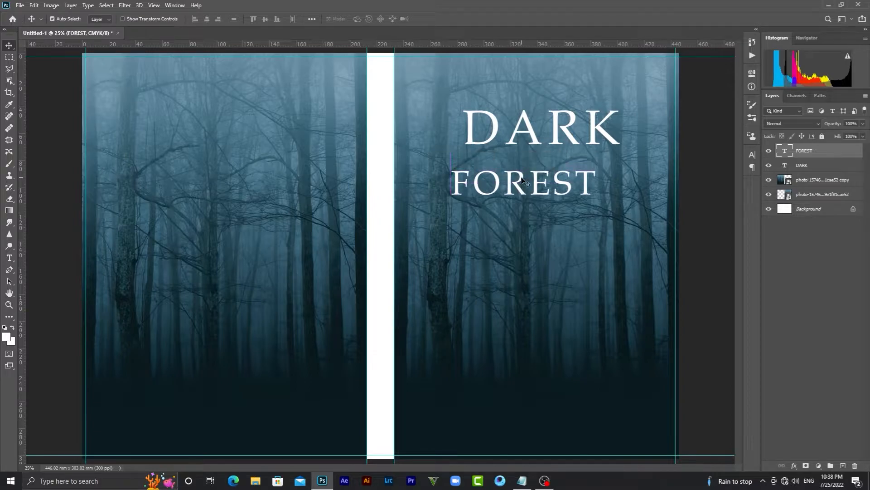
key(ctrl+t)
drag(598, 166, 656, 138)
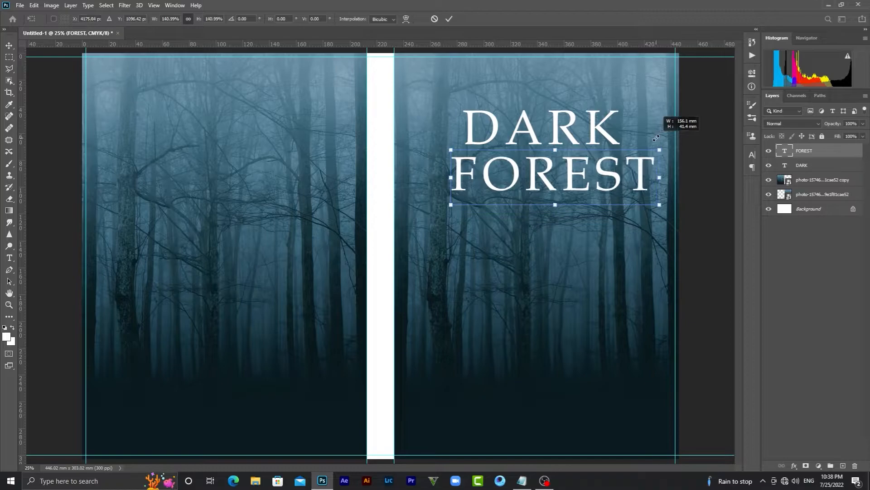
drag(601, 169, 592, 163)
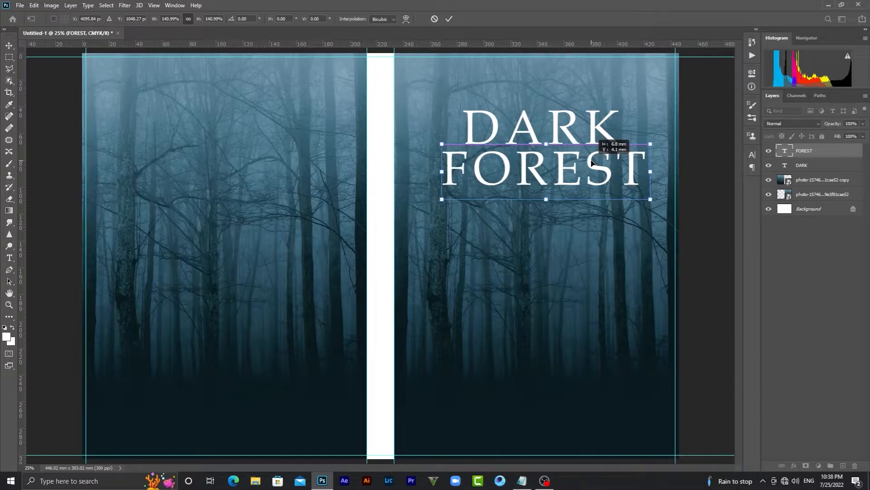
Commit the FOREST resize and nudge it into alignment just beneath DARK
click(450, 20)
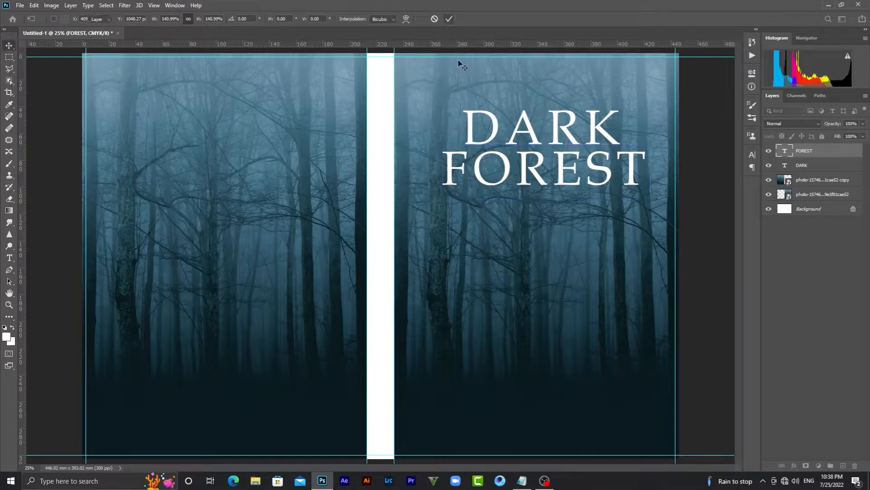
drag(542, 164, 538, 163)
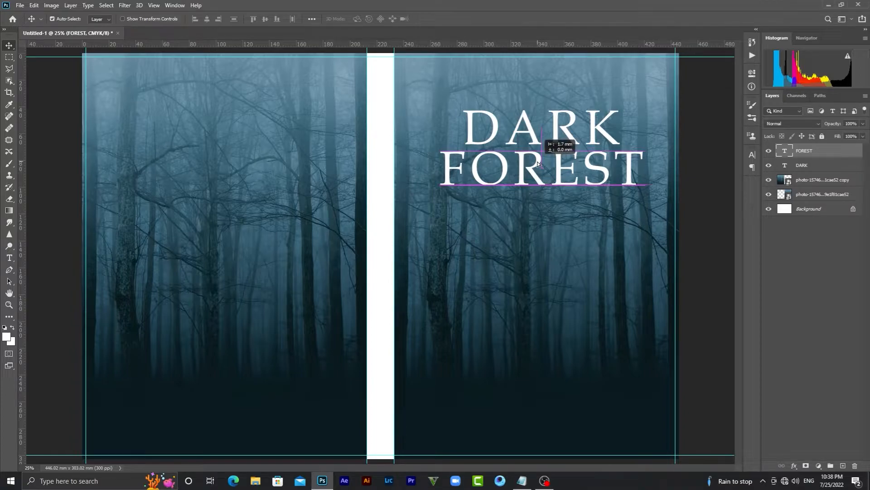
drag(538, 163, 539, 162)
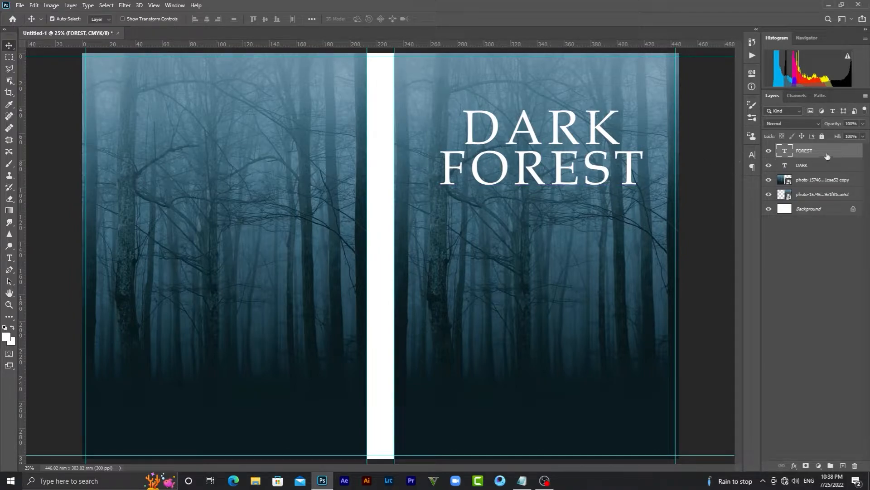
click(796, 166)
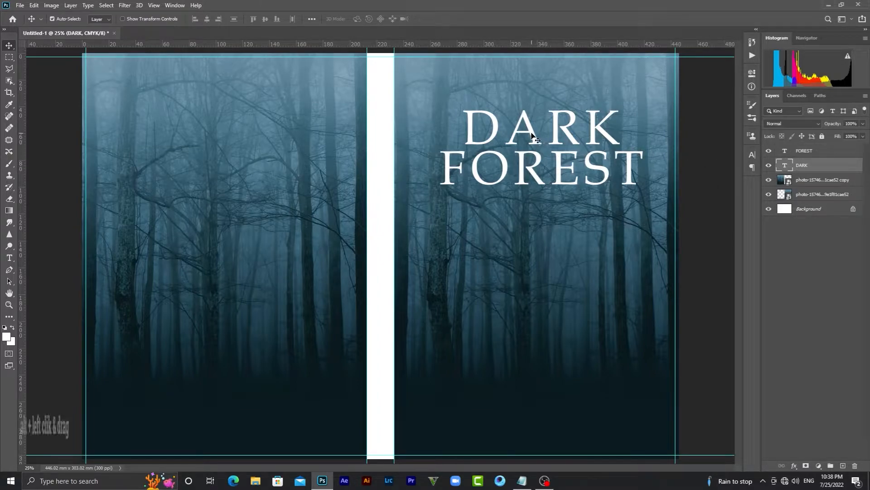
Drag copies of DARK and FOREST onto the top of the back cover, stacked as on the front
drag(533, 134, 219, 93)
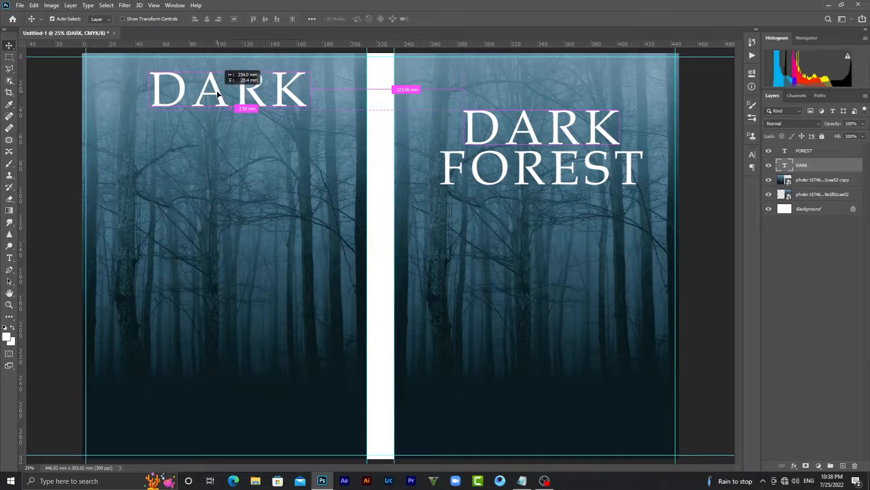
drag(218, 94, 218, 96)
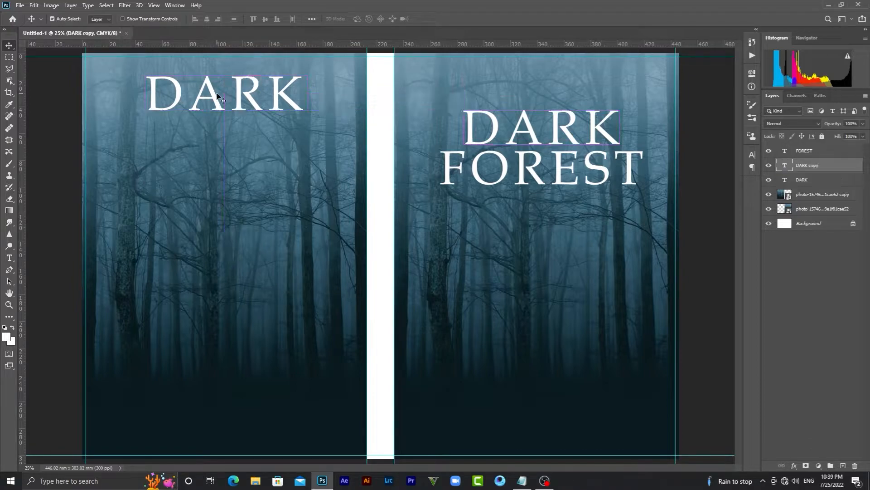
click(538, 161)
drag(539, 161, 222, 129)
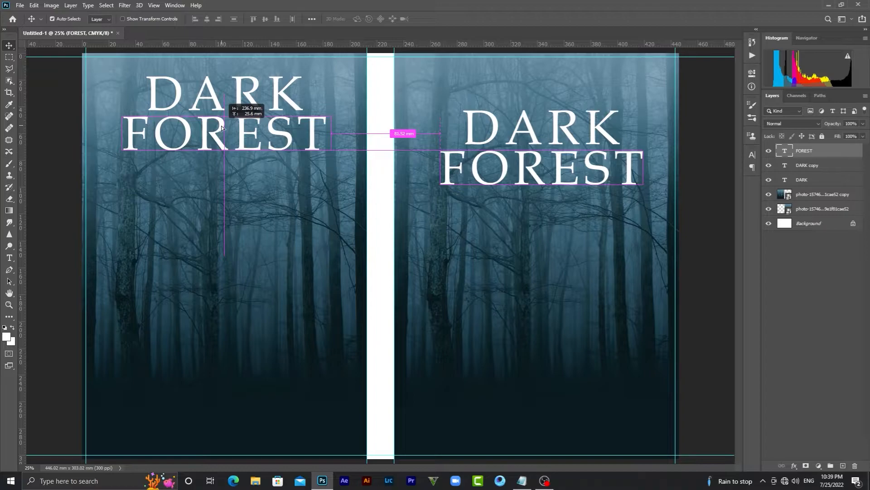
drag(222, 128, 243, 116)
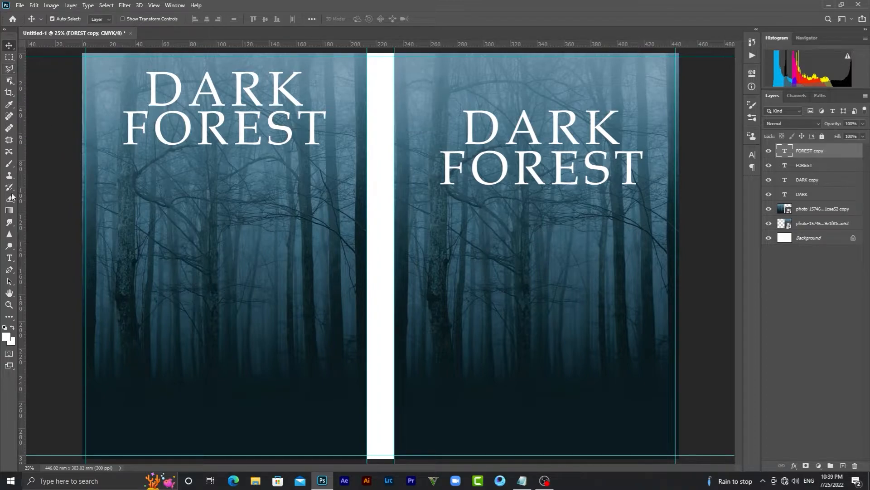
Start a new text box low on the front cover and clear its placeholder
click(9, 257)
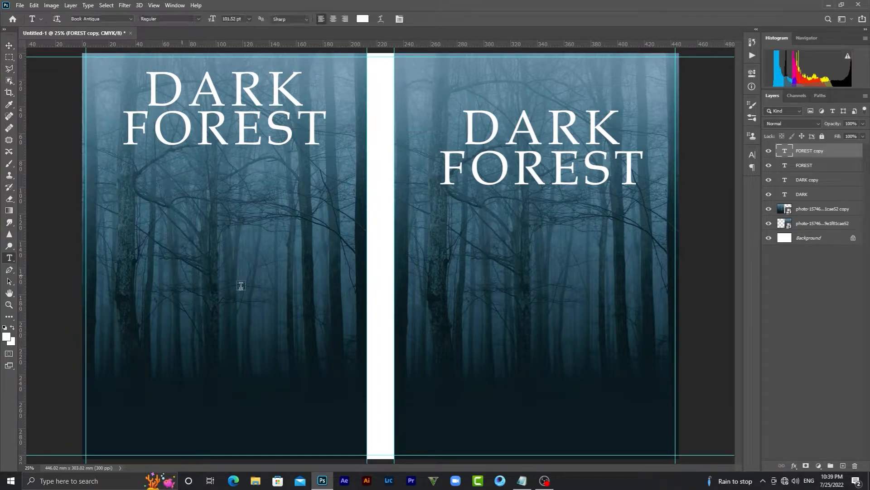
click(432, 353)
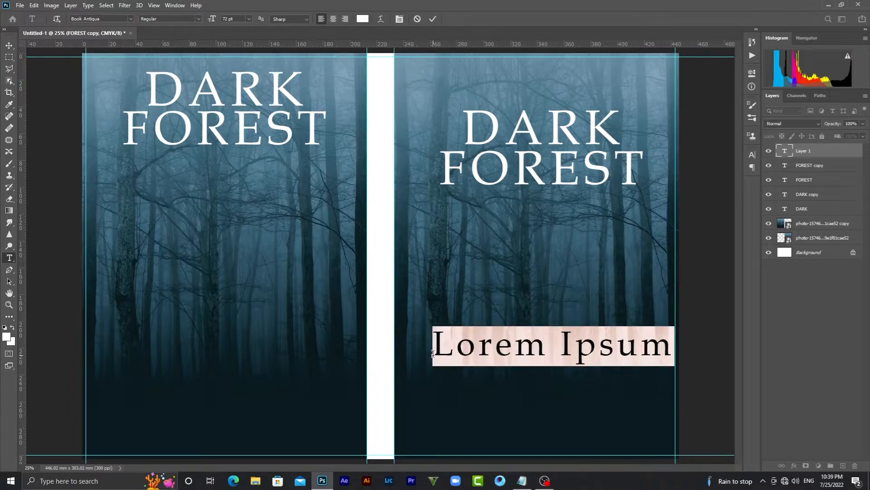
key(BackSpace)
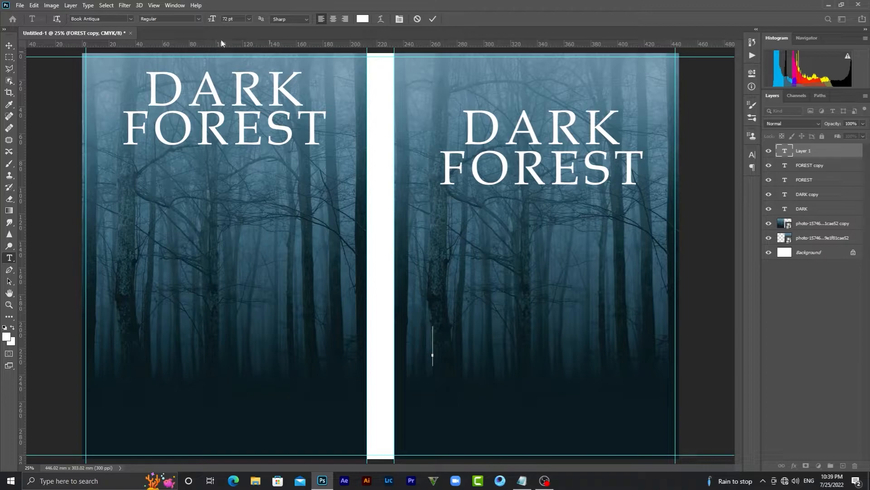
Set the font to Acumin Variable Concept at 18 pt and close the Properties panel
click(132, 20)
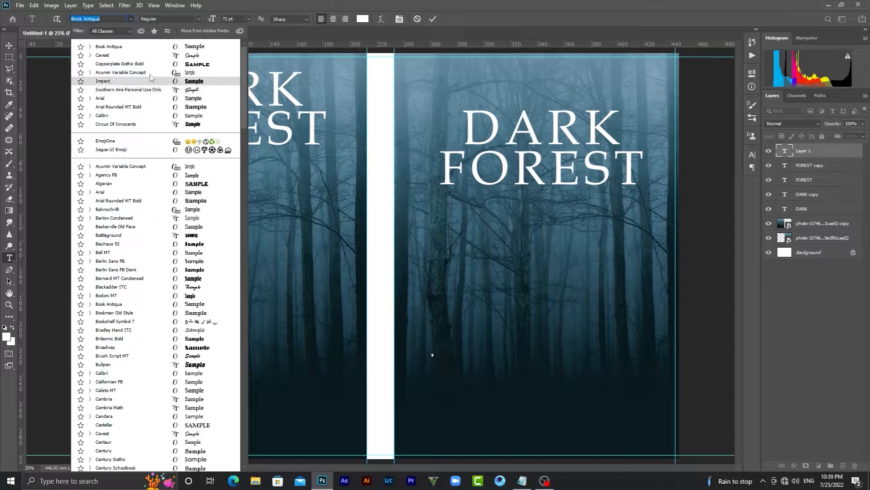
key(Escape)
text(A)
key(Return)
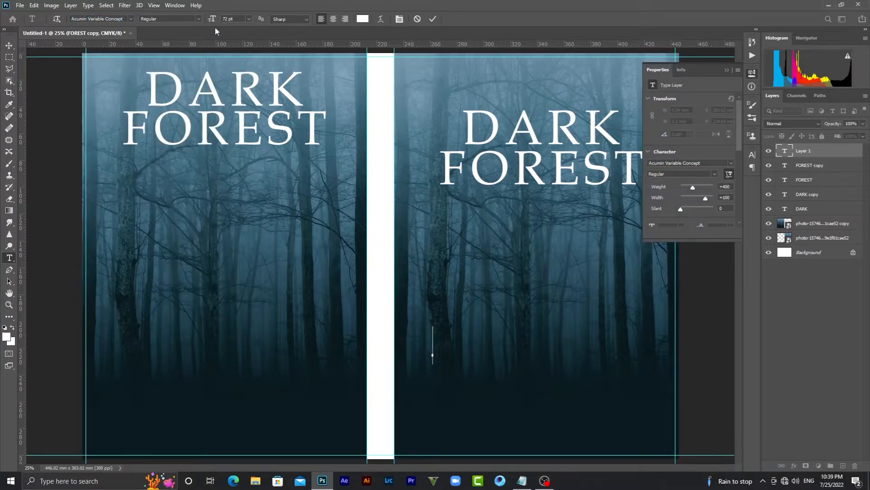
click(248, 19)
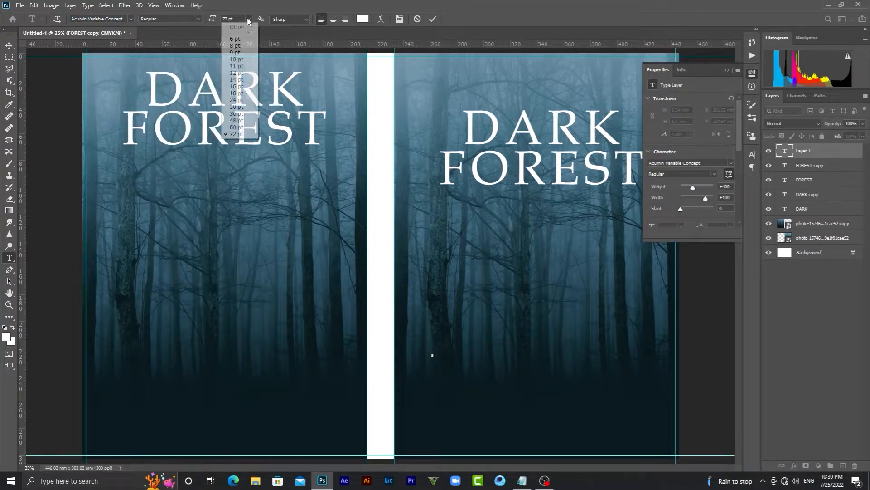
click(237, 94)
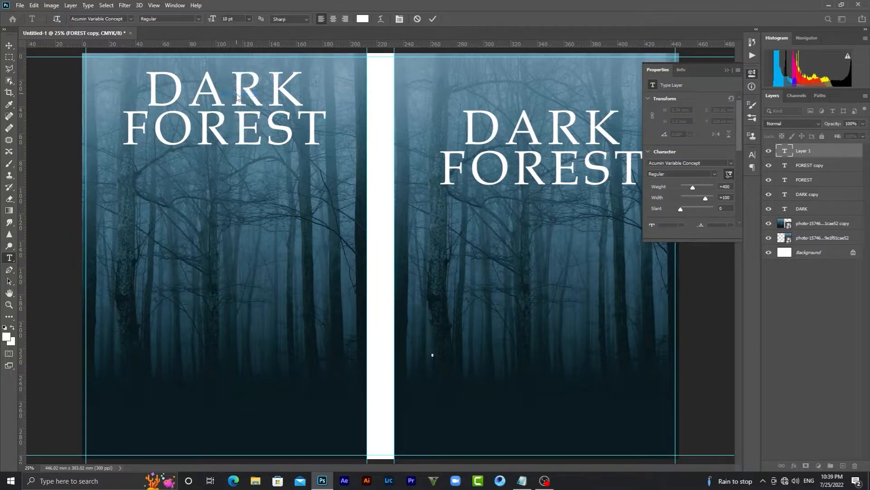
click(725, 70)
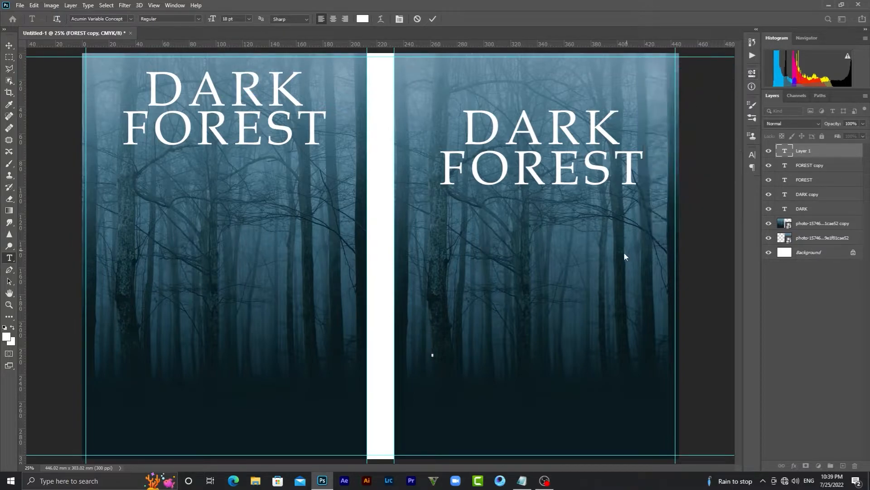
In Notepad, select and copy the two-line quote 'THE HEART OF ANOTHER IS A DARK FOREST'
click(521, 485)
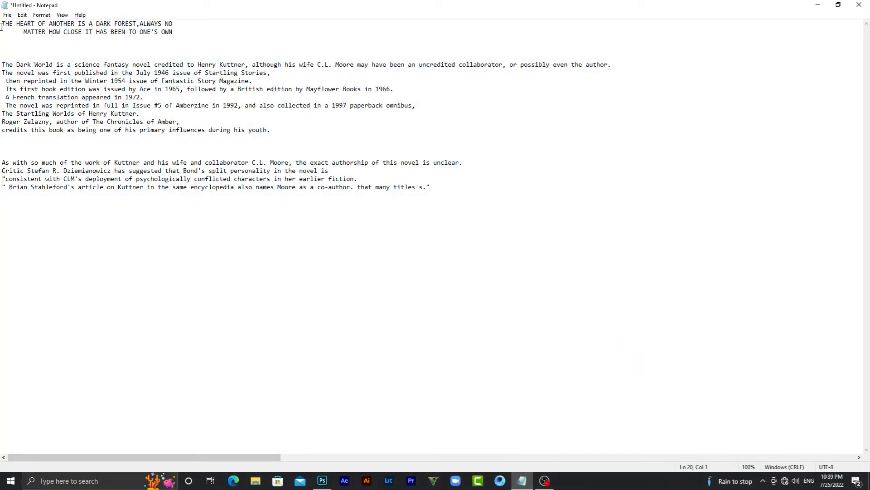
drag(1, 23, 167, 31)
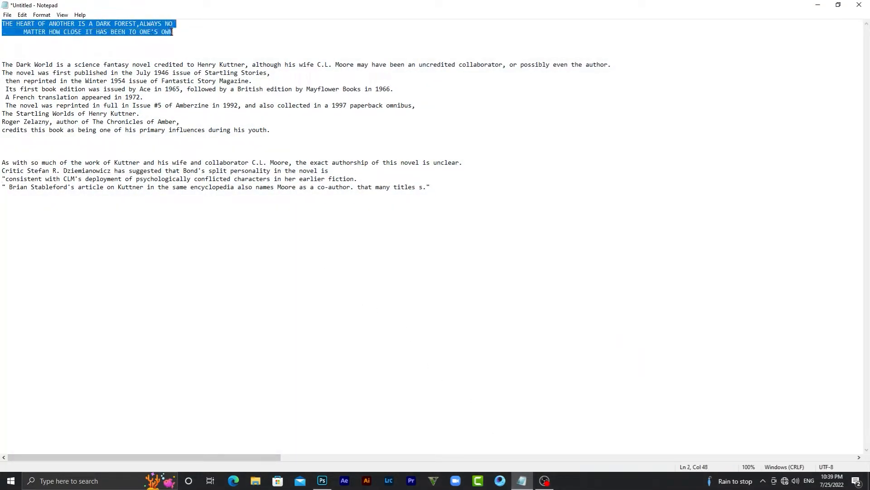
right_click(167, 31)
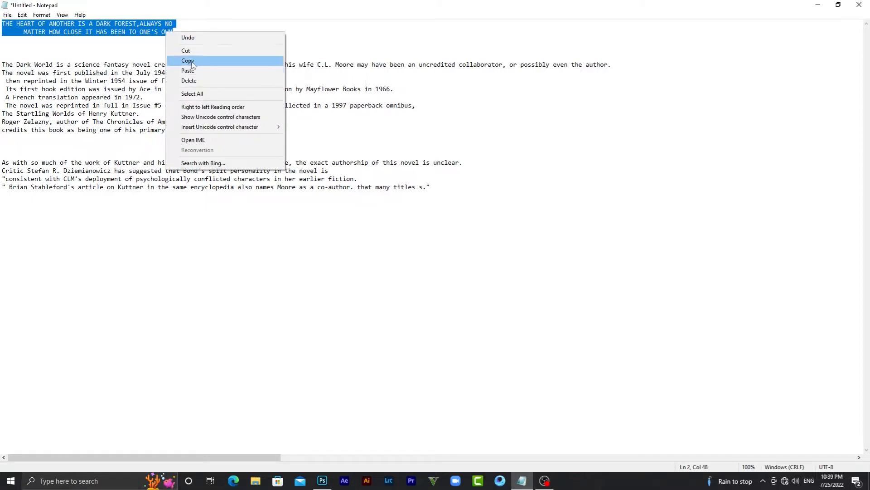
click(185, 61)
Paste the dark-forest quote into the text box and shift it slightly left near the front cover's bottom
click(322, 480)
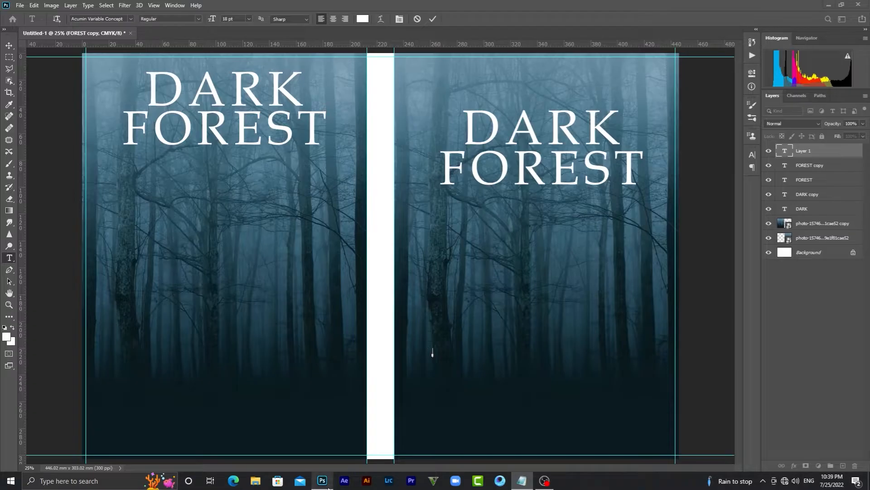
right_click(440, 357)
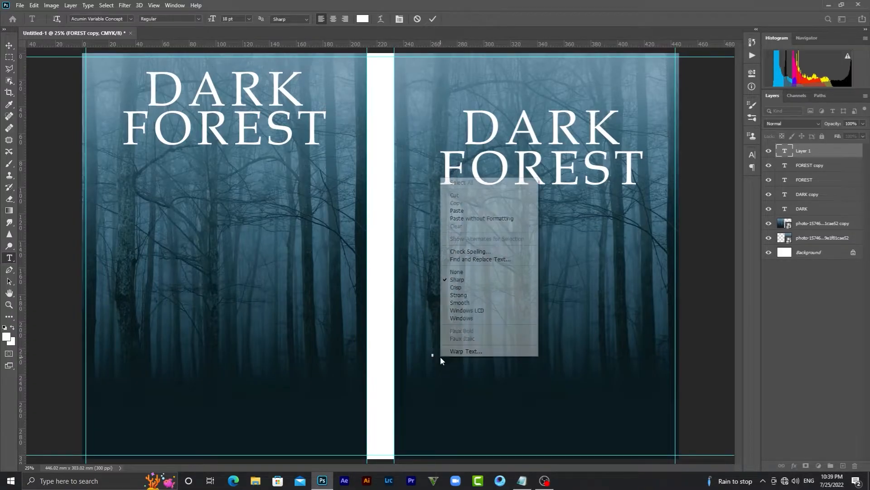
click(455, 211)
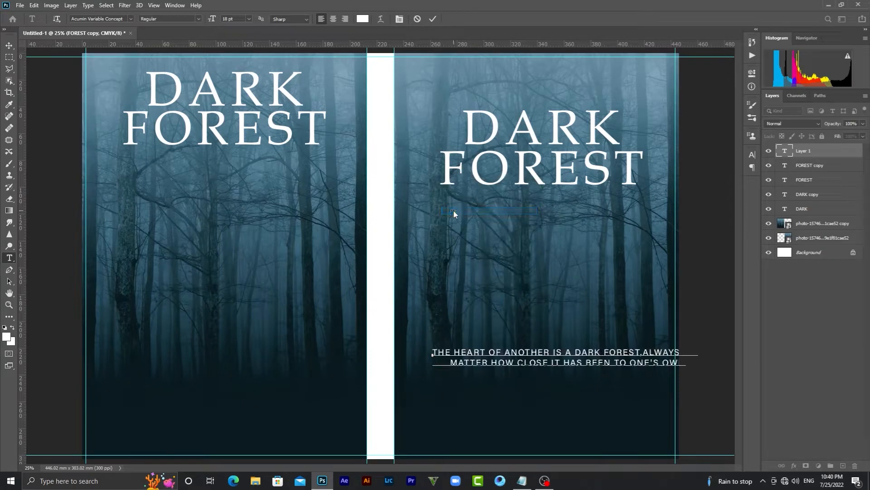
click(9, 46)
drag(588, 358, 561, 383)
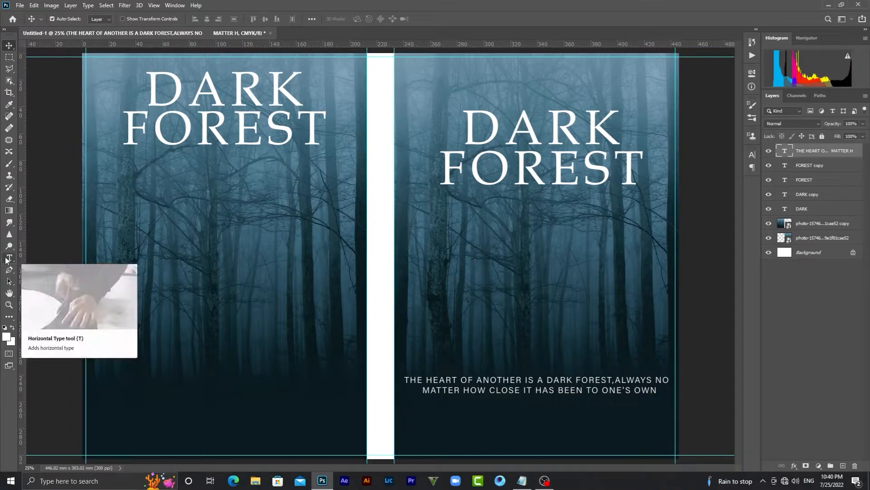
click(6, 259)
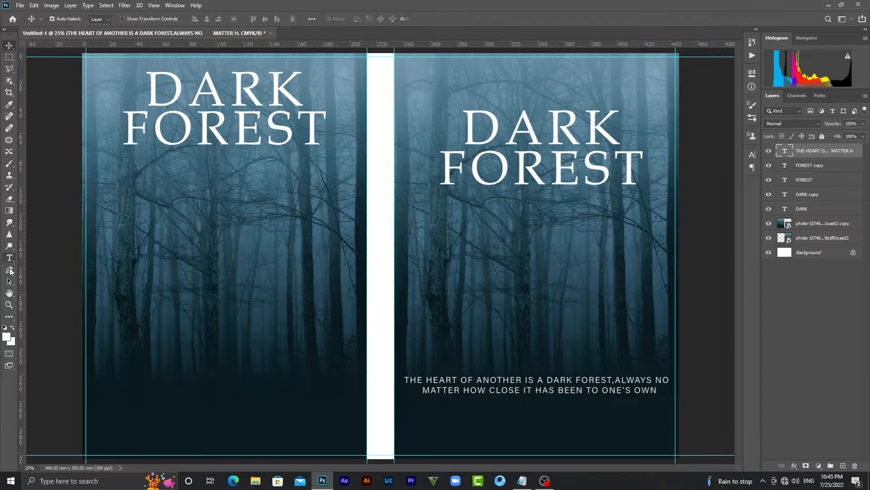
click(10, 258)
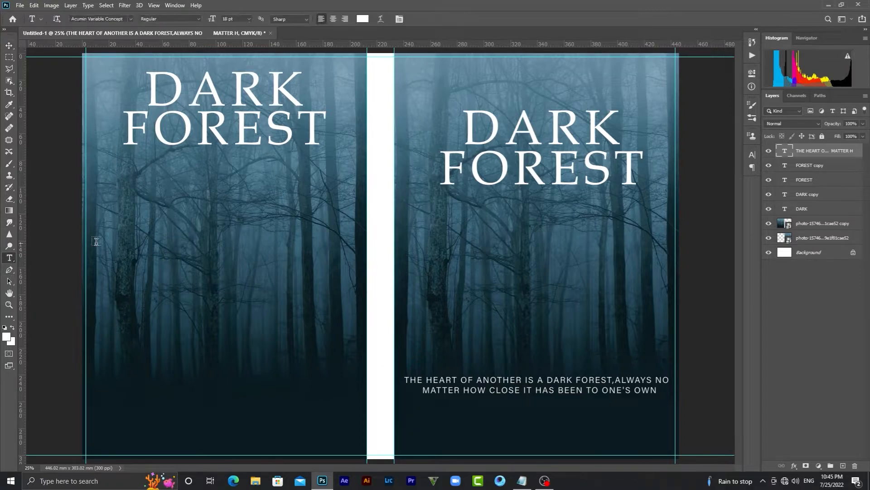
Start a text box on the back cover, clear the placeholder, and set the font to Caveat
click(125, 204)
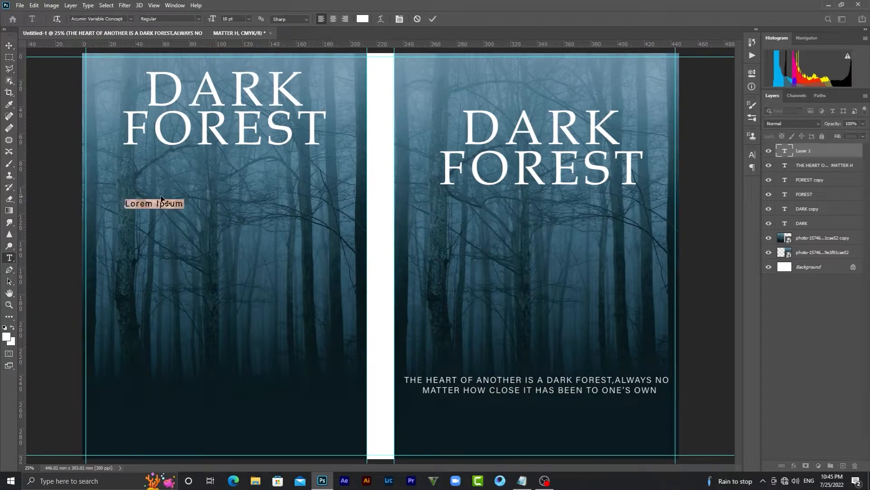
key(BackSpace)
click(131, 19)
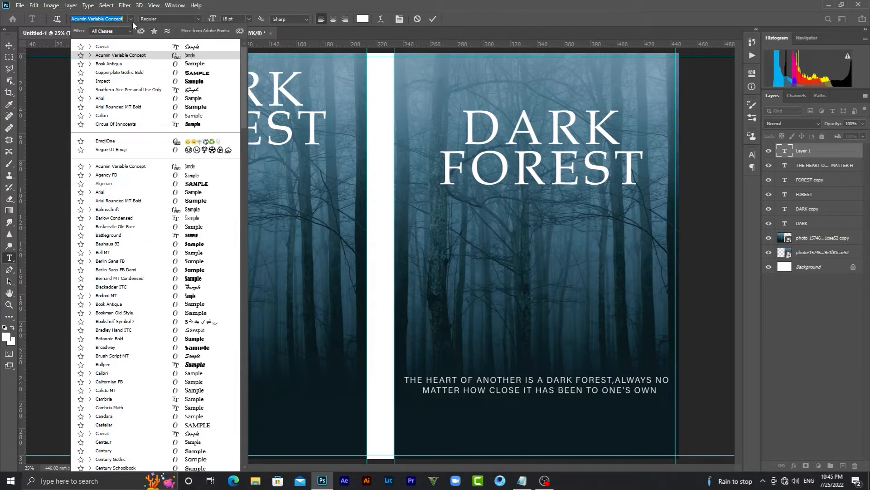
click(159, 47)
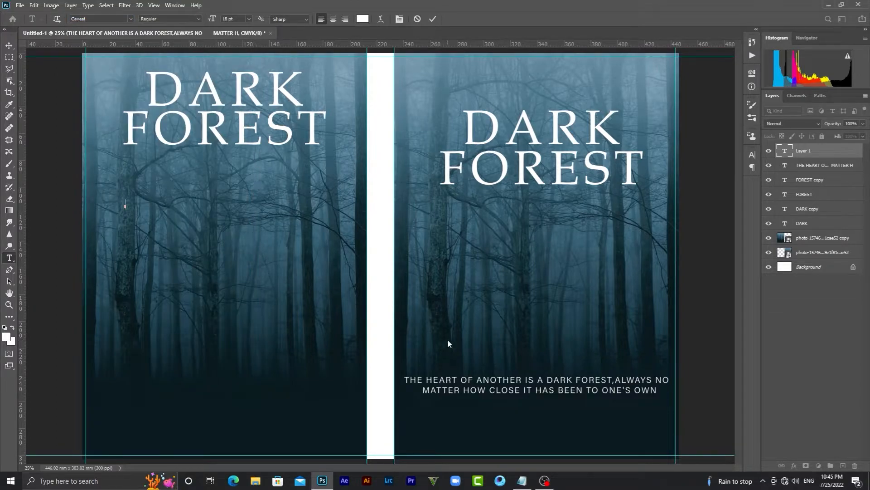
Copy the whole Dark World passage from Notepad and return to the Photoshop cover
click(528, 485)
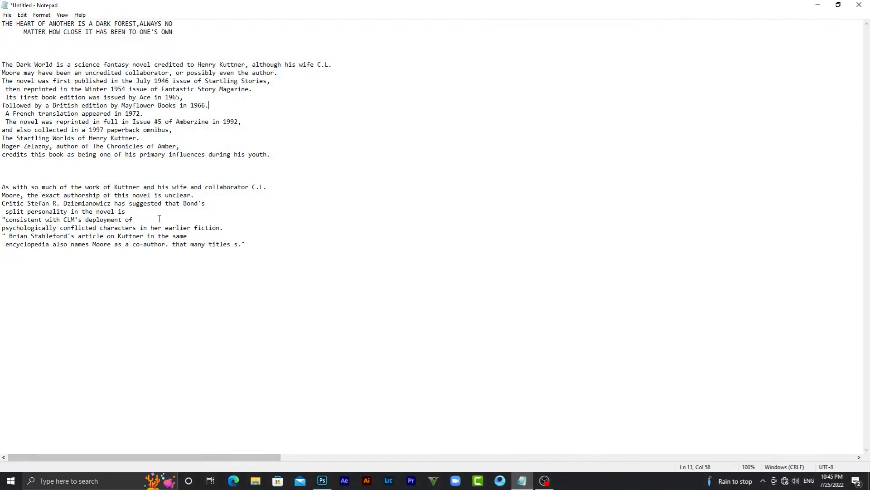
drag(3, 66, 302, 267)
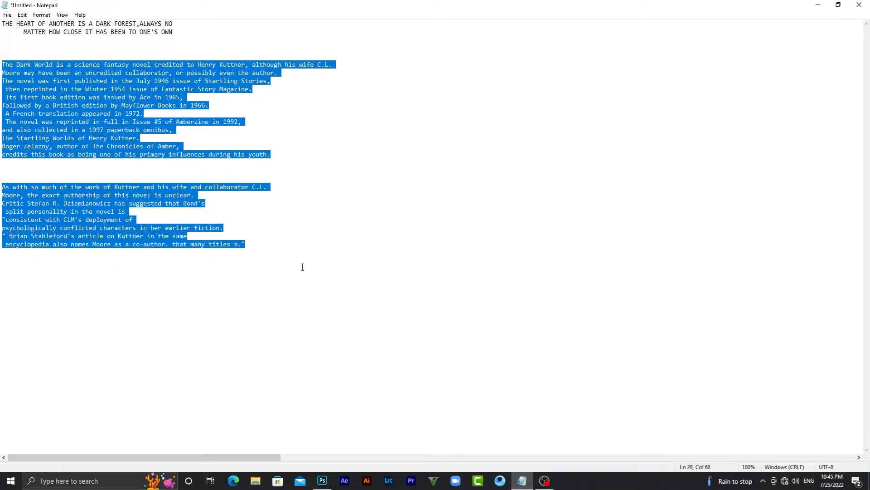
right_click(104, 220)
click(126, 249)
click(323, 480)
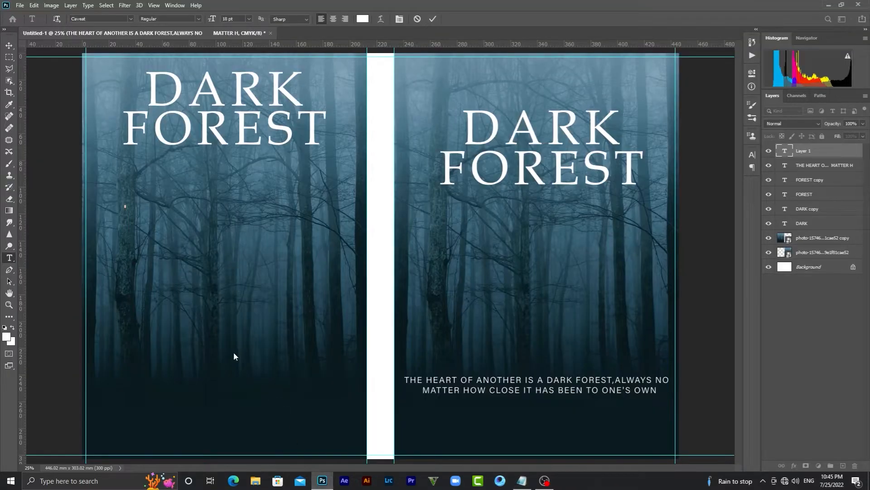
Paste the blurb, remove blank lines, and break lines after 'Henry' and before 'or possibly even the author.'
right_click(130, 209)
click(151, 242)
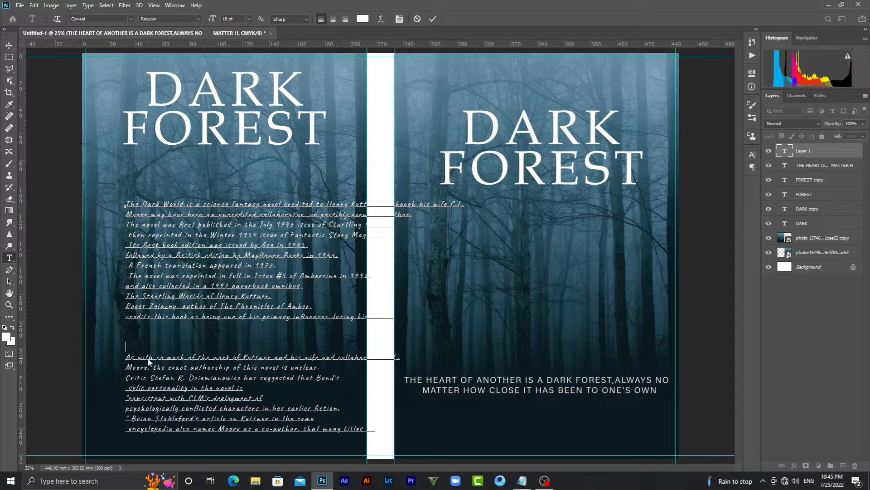
key(BackSpace)
key(BackSpace)
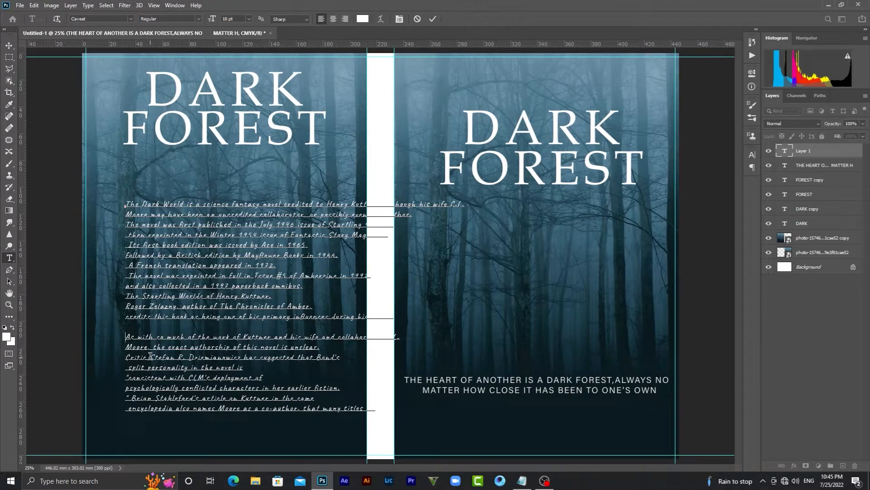
click(348, 205)
key(Return)
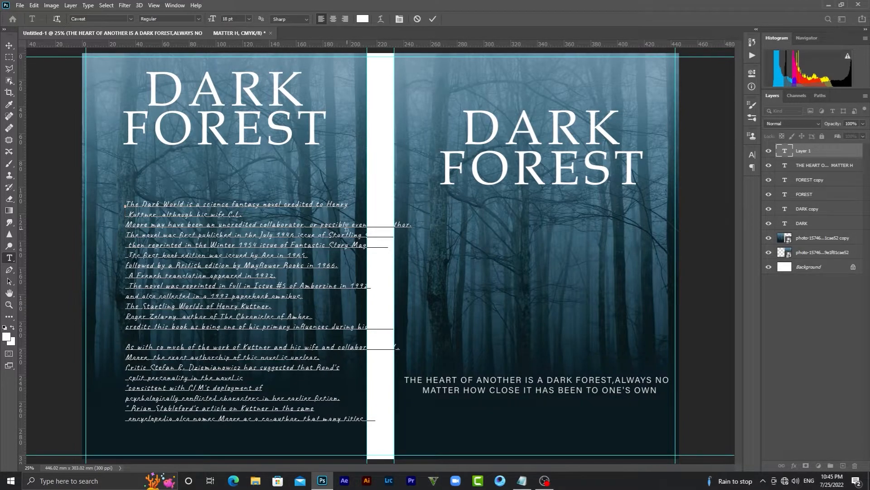
click(308, 224)
key(Return)
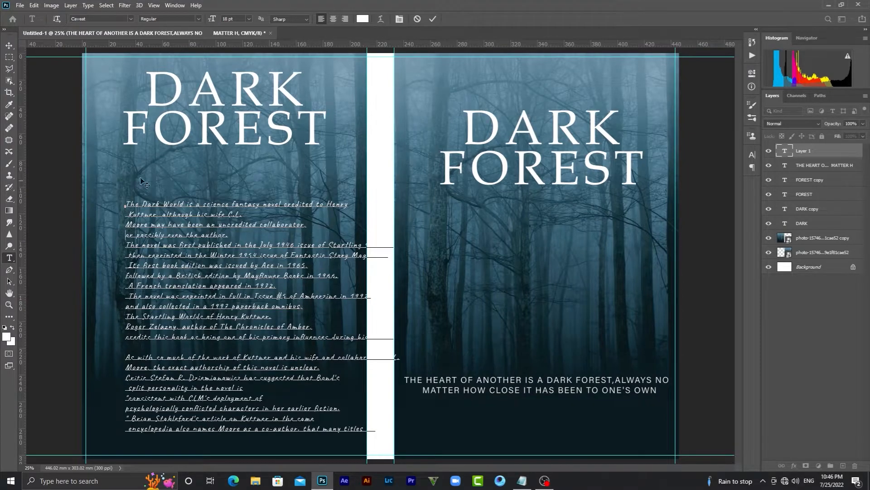
key(ctrl+Return)
Move the blurb left and up on the back cover
click(9, 45)
drag(161, 225, 132, 208)
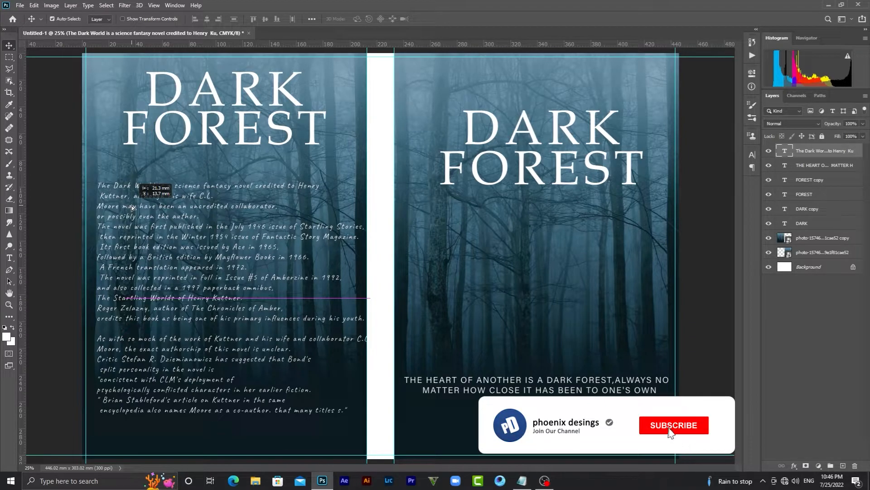
drag(132, 208, 133, 208)
Put 'wife and collaborator C.L.' on a new line and nudge the blurb slightly left
key(t)
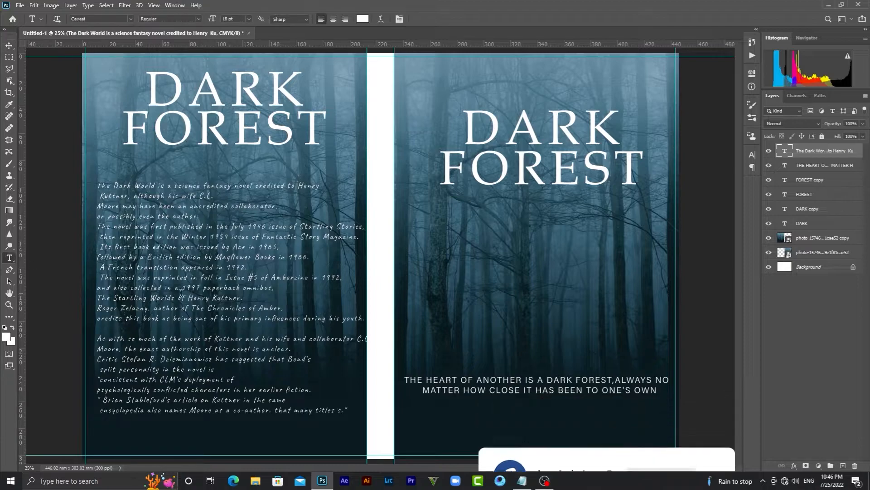
click(275, 339)
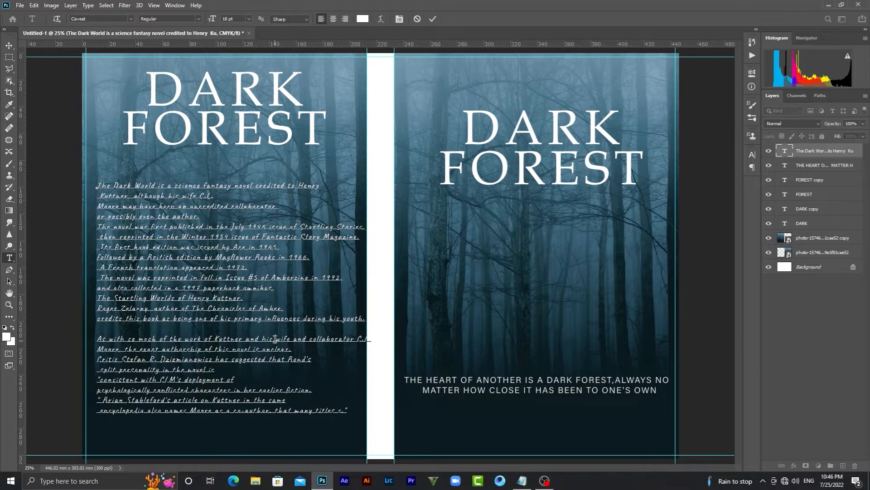
key(Return)
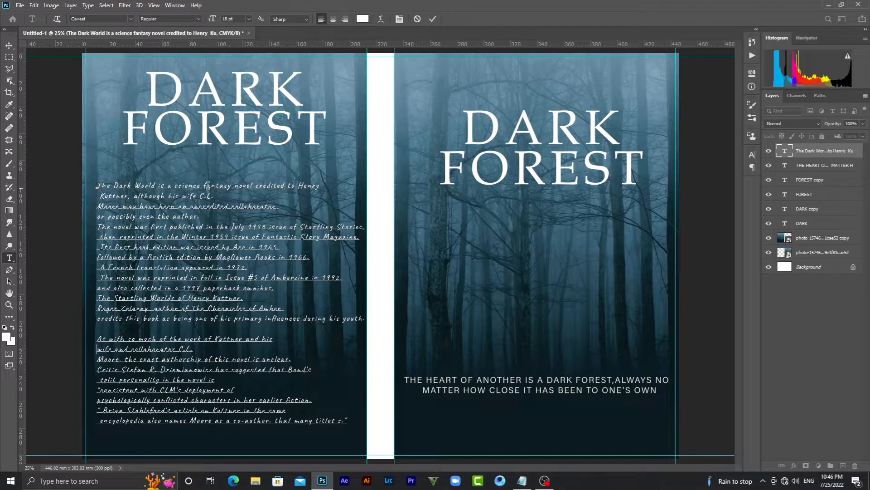
click(10, 46)
mouse_move(186, 249)
mouse_down()
mouse_move(201, 248)
mouse_move(172, 241)
mouse_move(180, 240)
mouse_up()
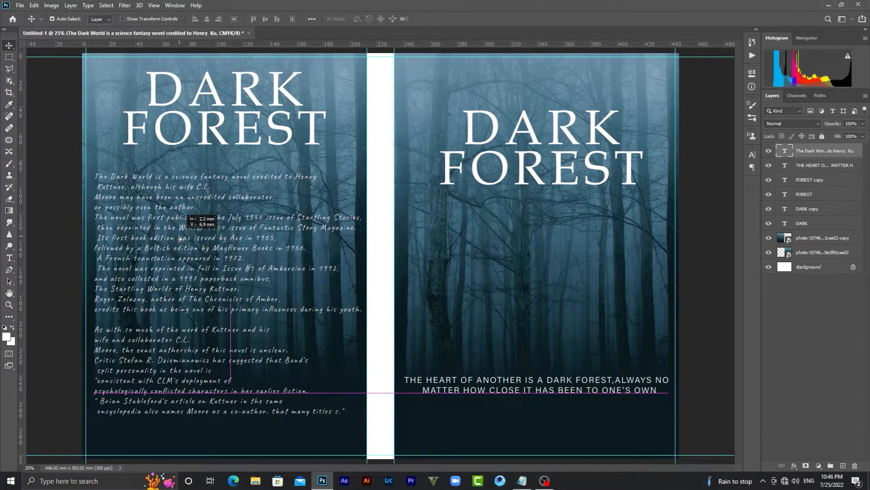
drag(180, 239, 180, 239)
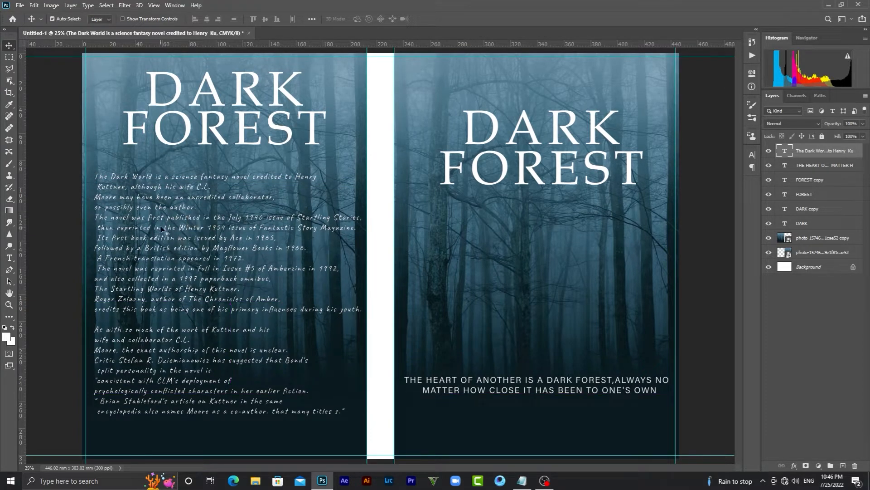
Embed the barcode image, shrink it, and set it at the back cover's bottom right below the blurb
click(21, 6)
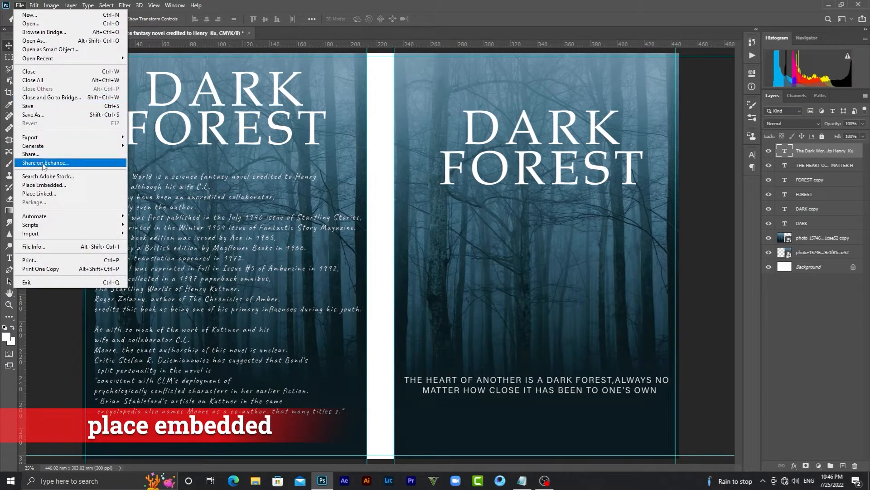
click(50, 185)
click(435, 87)
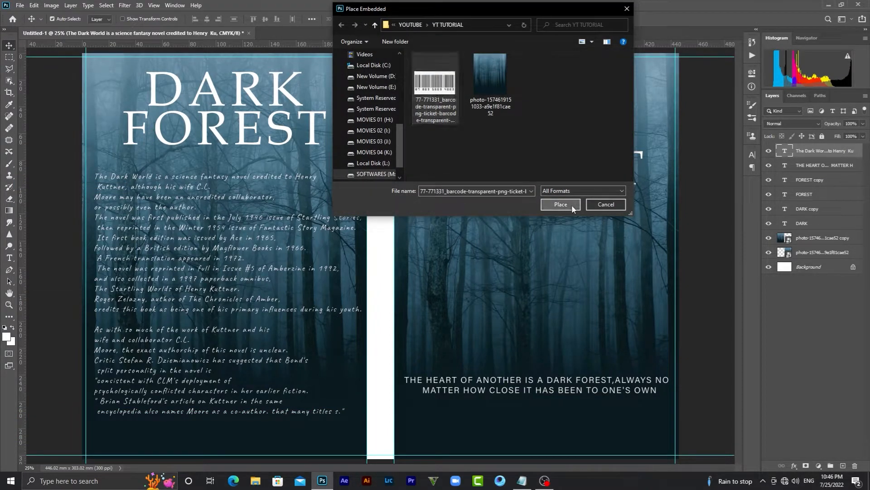
click(561, 204)
drag(497, 190, 338, 438)
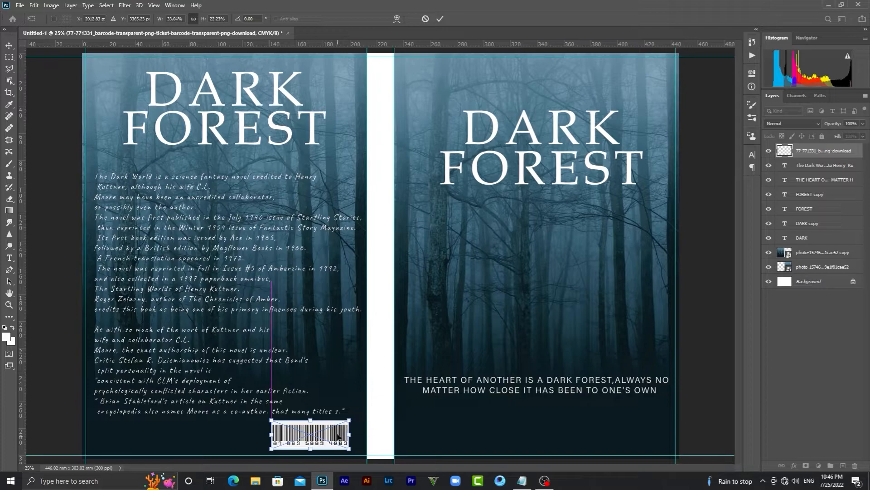
click(440, 19)
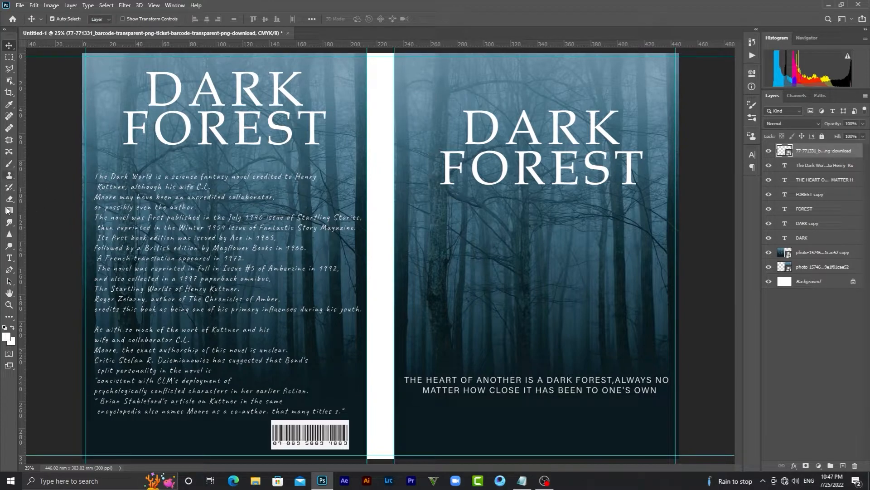
click(9, 257)
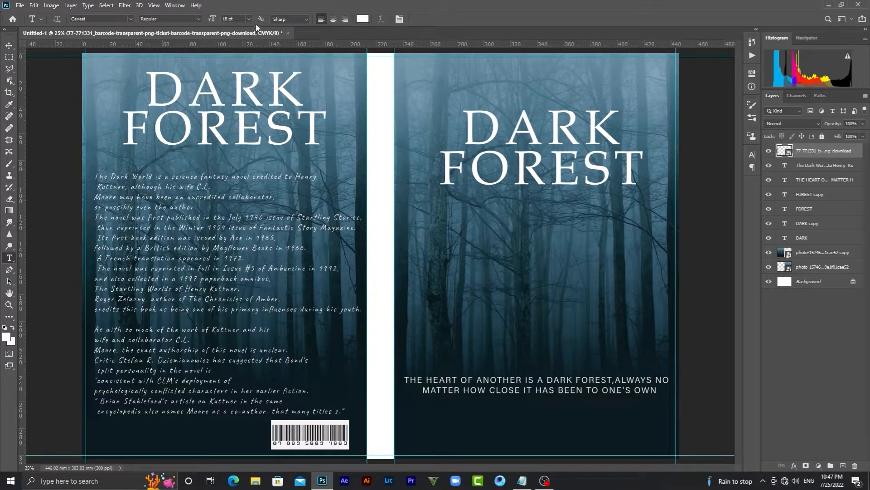
click(248, 19)
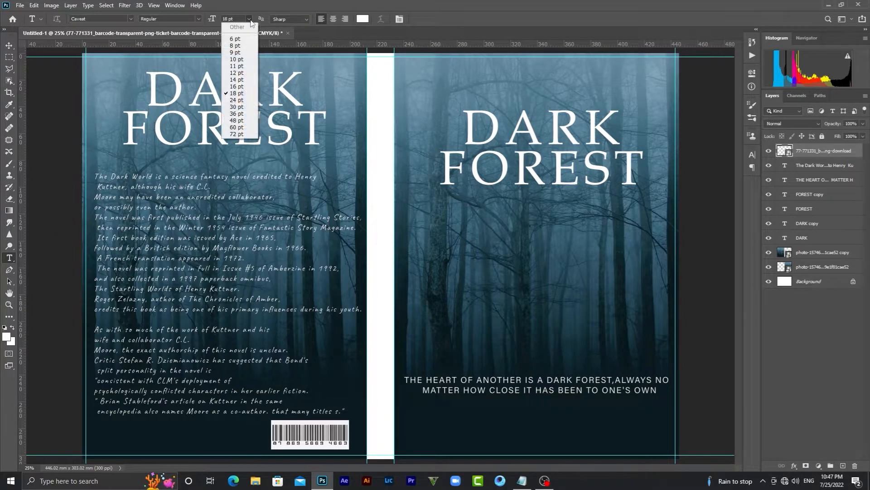
click(235, 110)
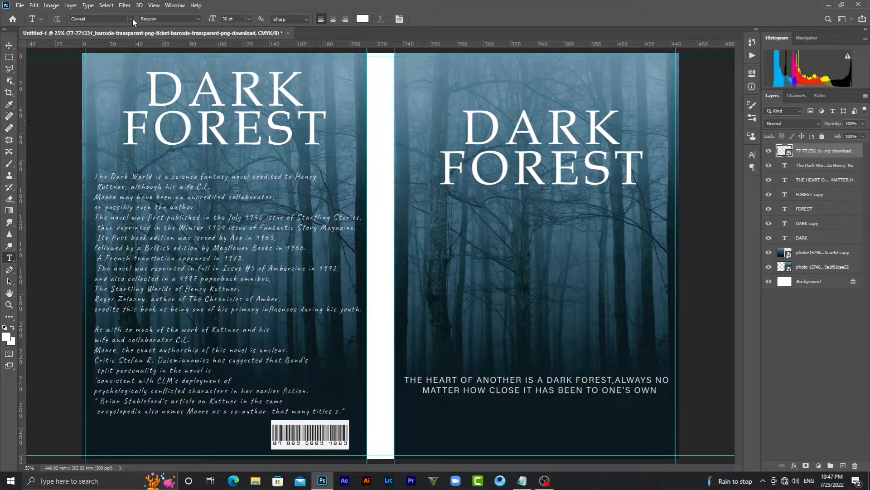
click(429, 422)
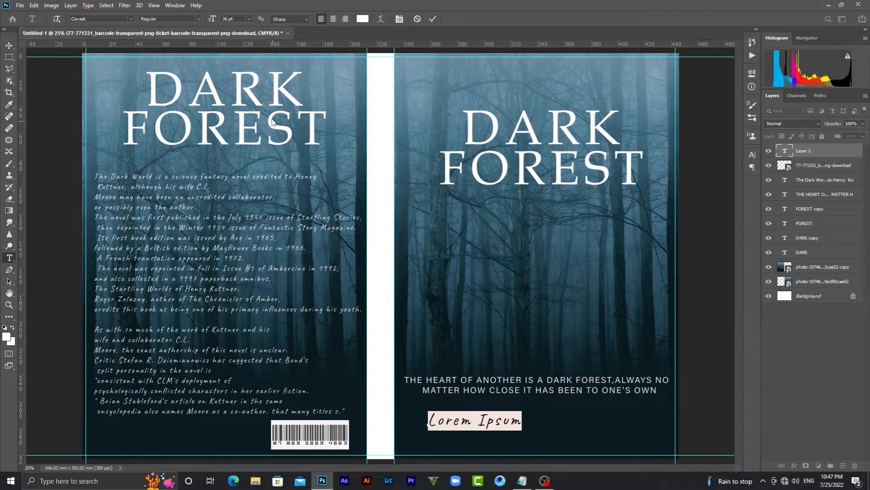
click(132, 19)
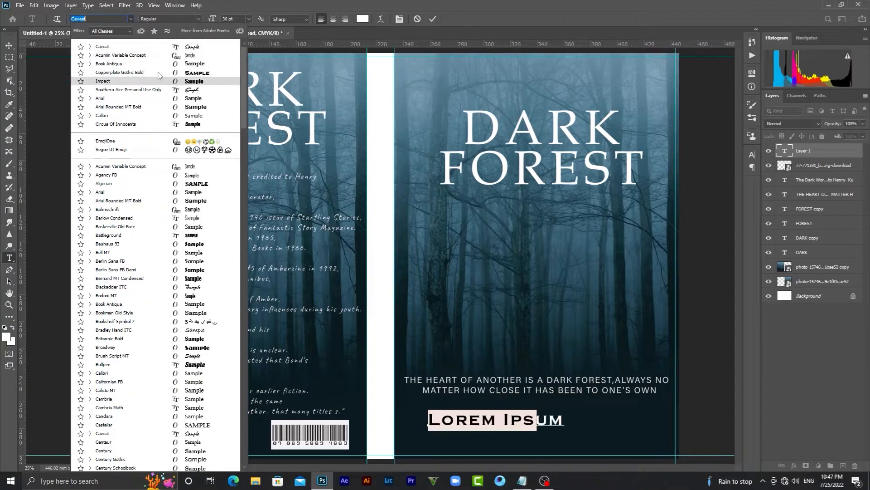
click(136, 72)
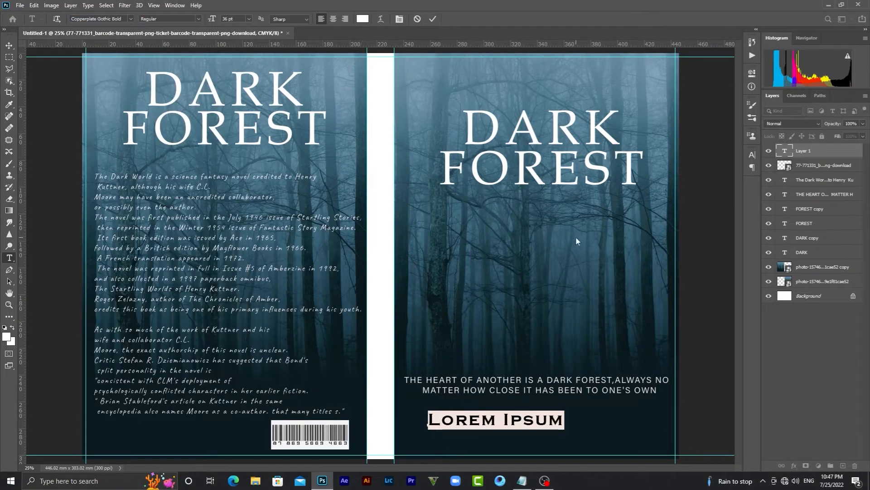
key(BackSpace)
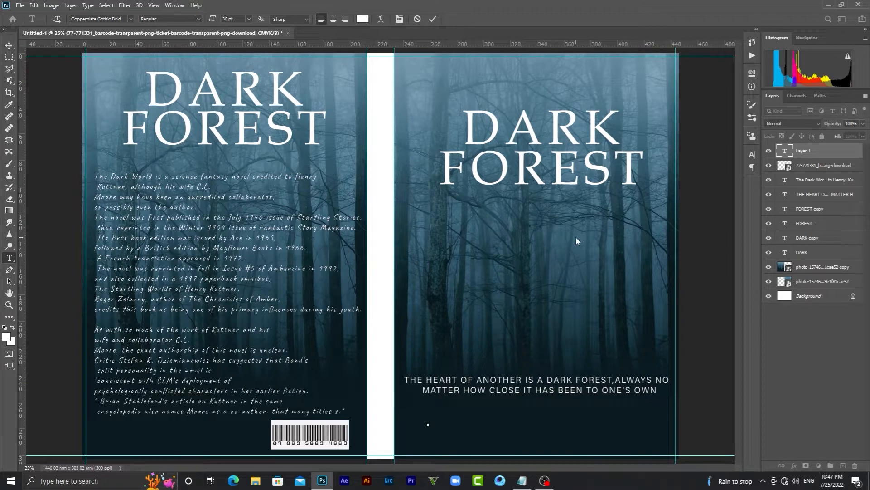
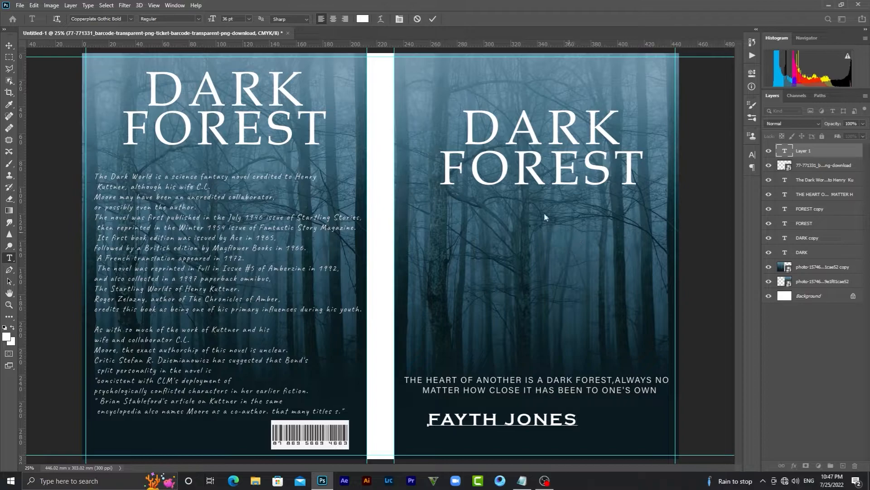
click(8, 46)
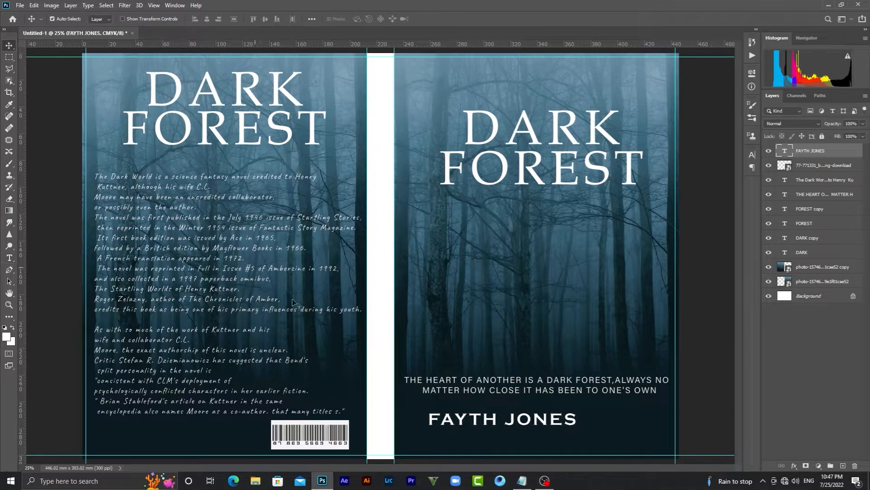
drag(497, 421, 538, 426)
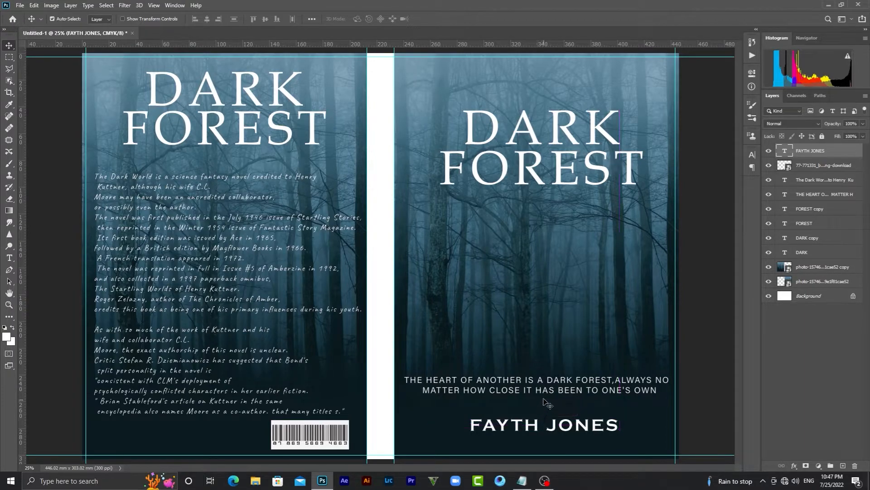
drag(547, 396, 548, 406)
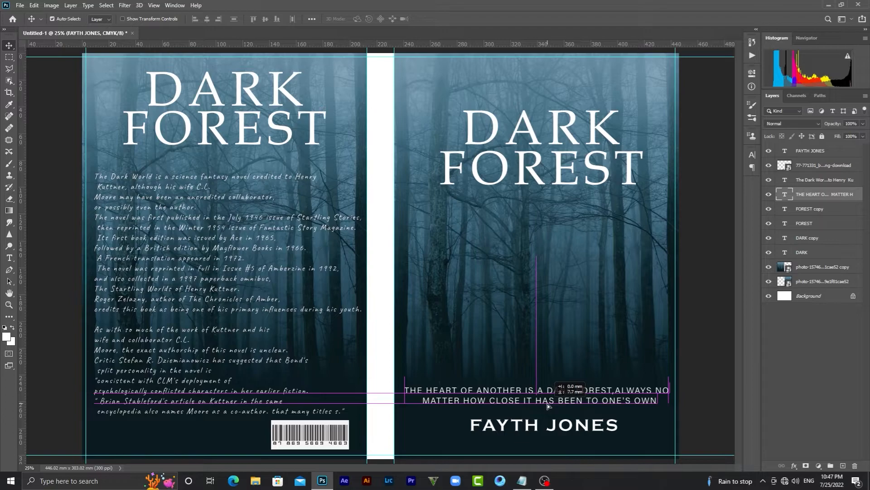
drag(548, 406, 554, 423)
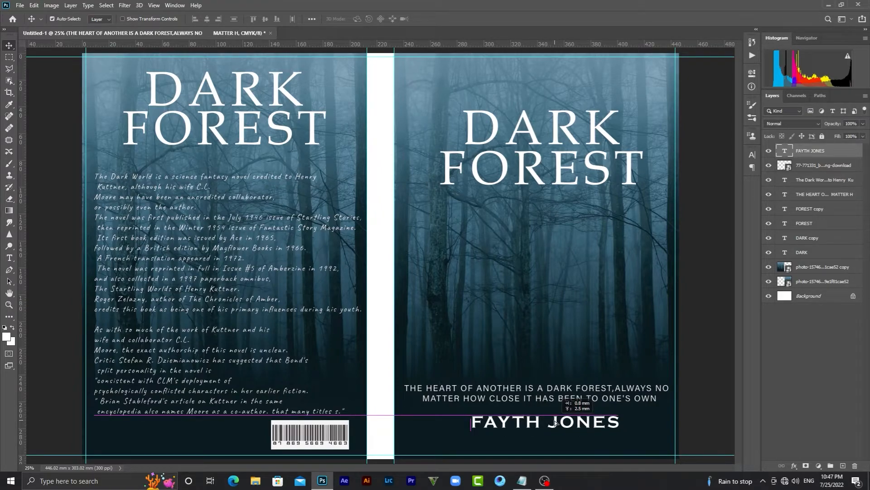
drag(555, 423, 555, 423)
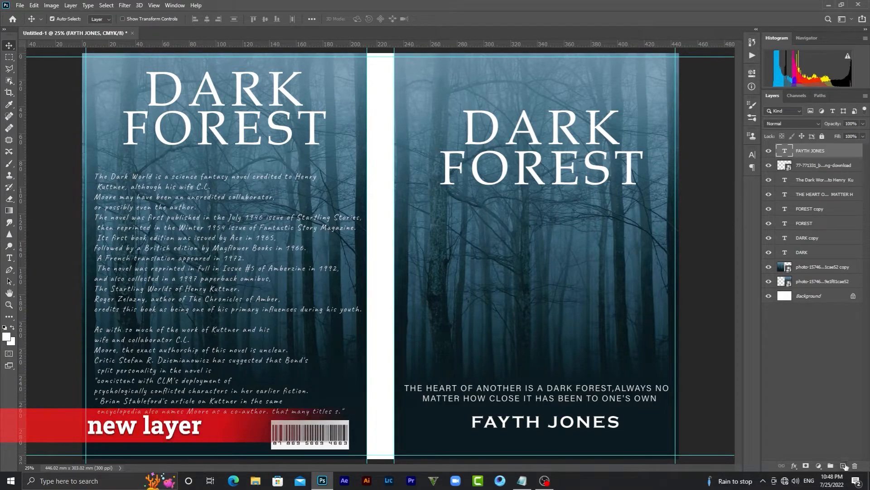
click(843, 465)
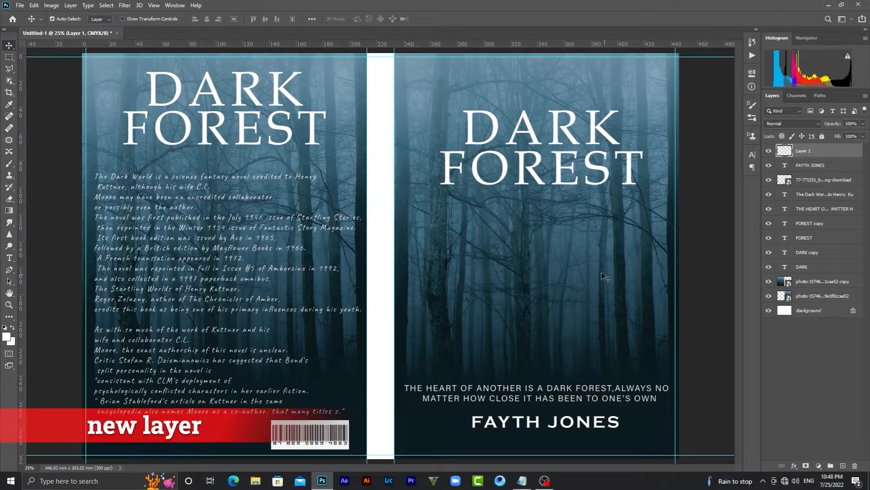
Select the full-height spine strip between the covers with a rectangular marquee
click(9, 57)
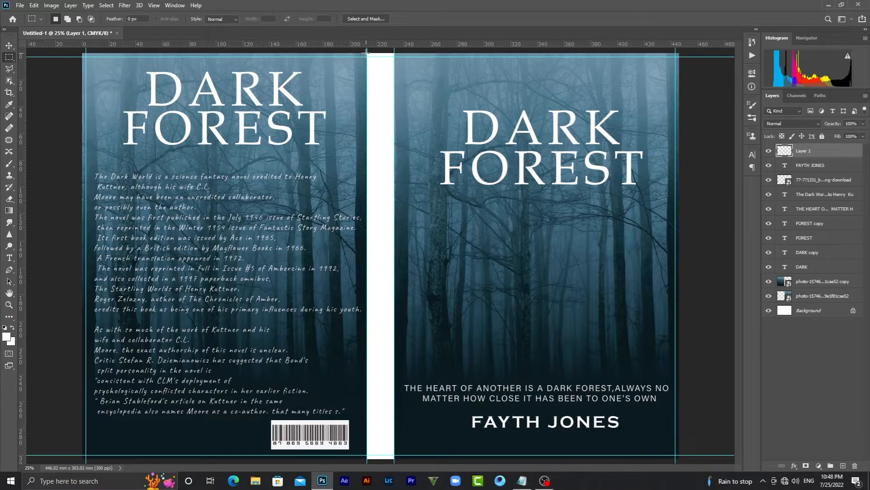
drag(366, 53, 396, 69)
drag(397, 154, 394, 452)
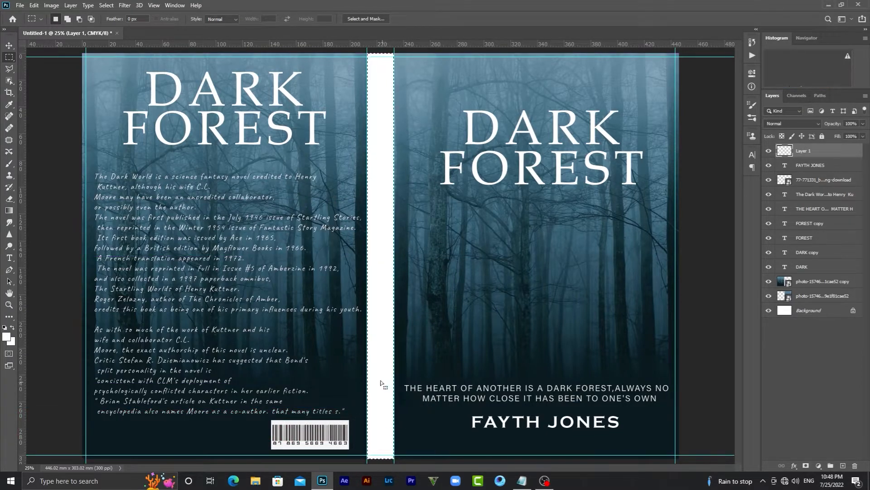
Fill the spine selection with dark teal #091a20 sampled from the cover, then deselect
click(9, 318)
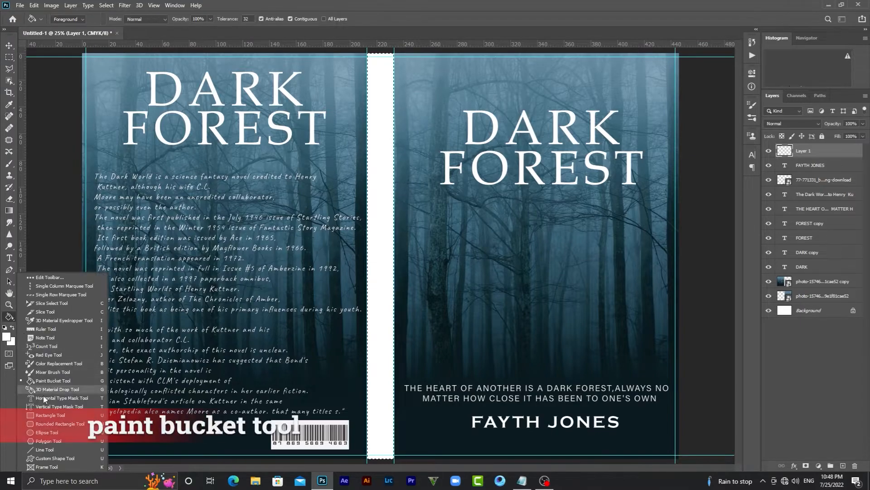
click(44, 380)
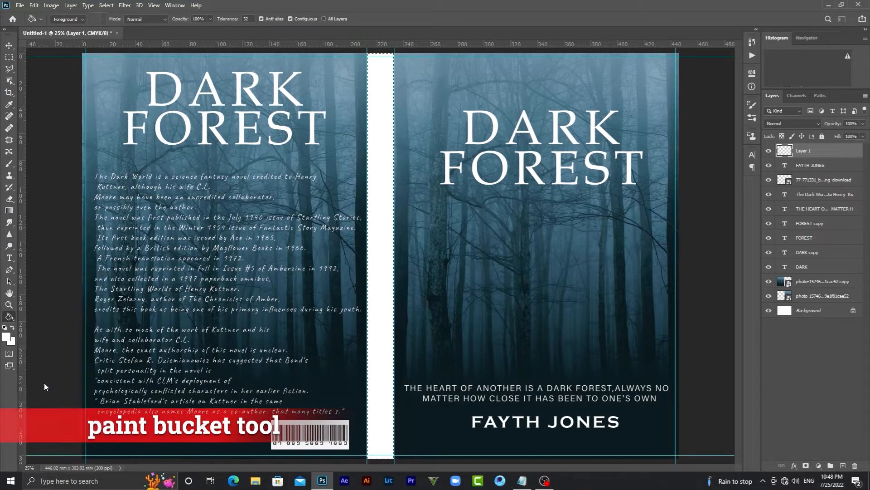
click(6, 336)
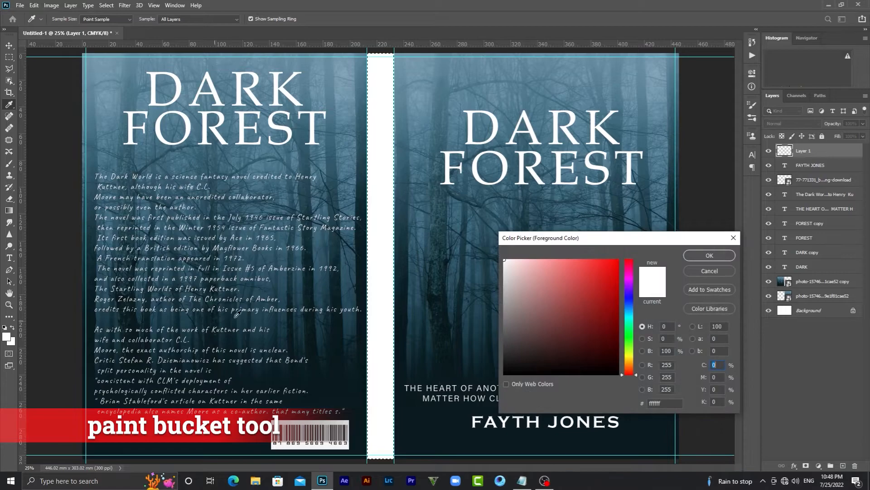
click(429, 428)
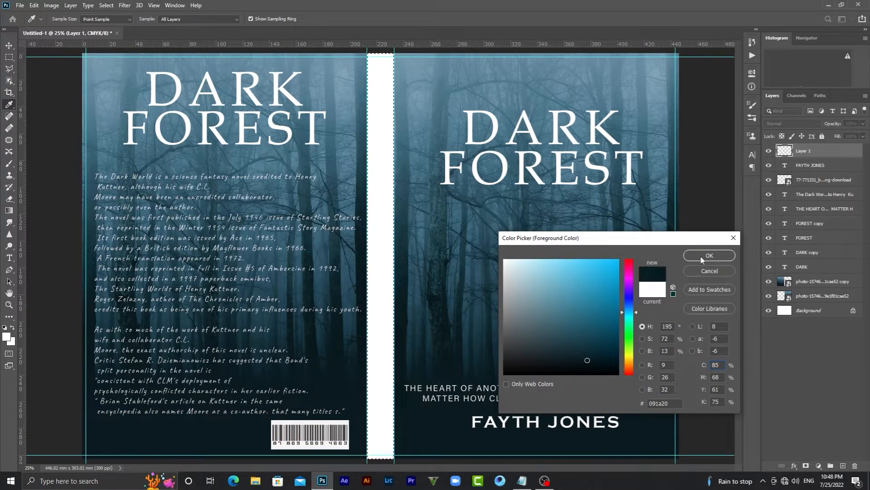
click(708, 255)
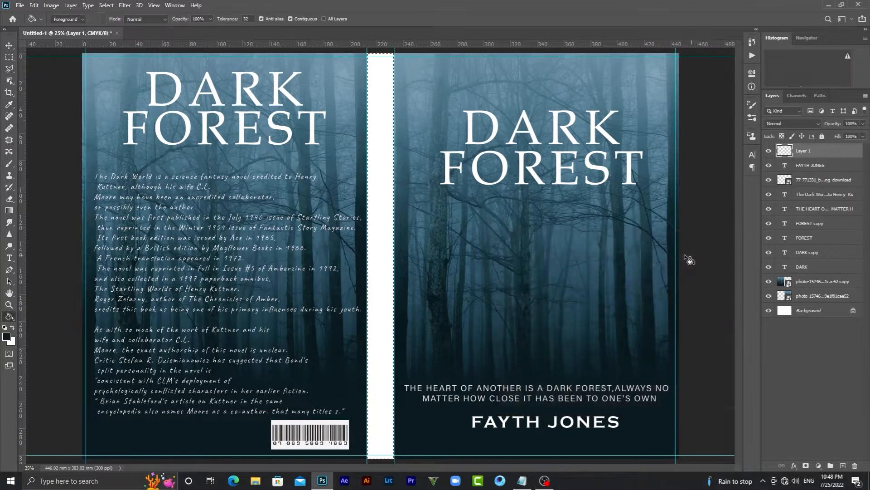
click(383, 255)
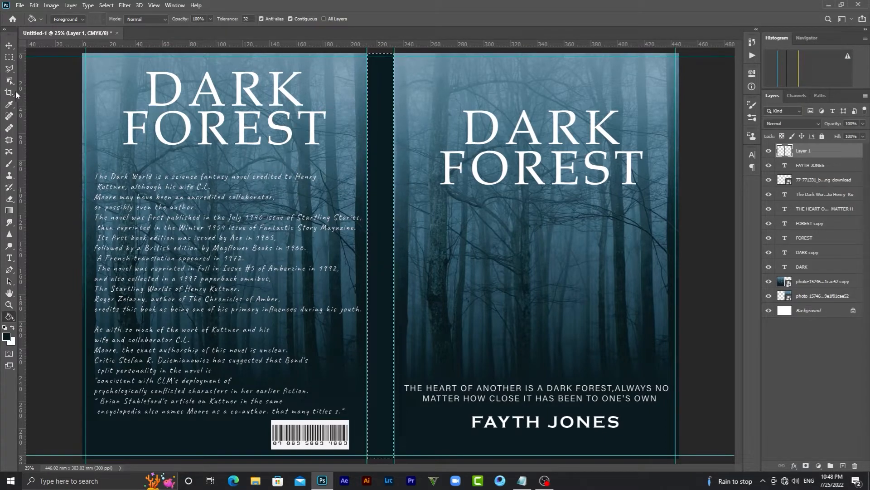
click(5, 52)
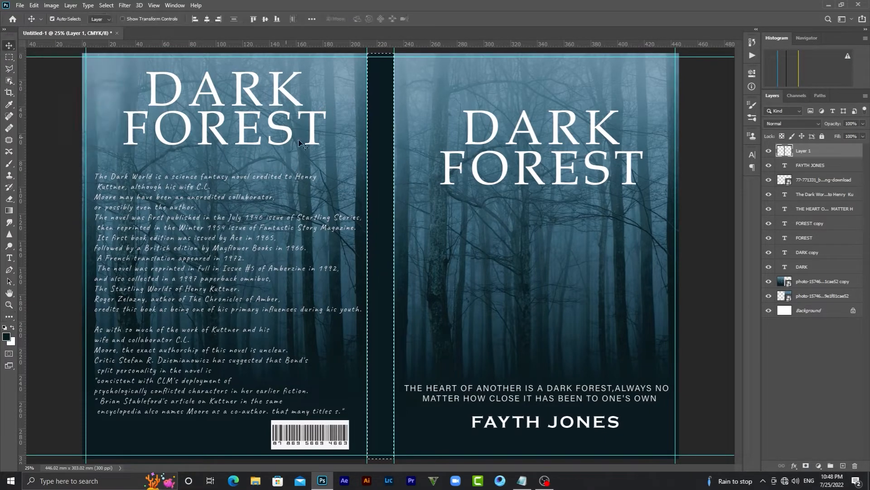
key(ctrl)
key(ctrl+d)
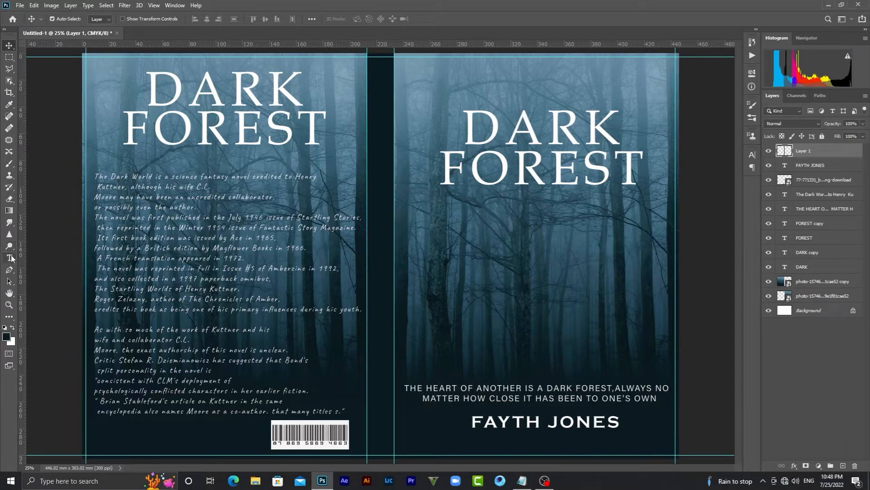
Start a 30 pt Book Antiqua text layer on the front cover, clearing the placeholder
click(11, 257)
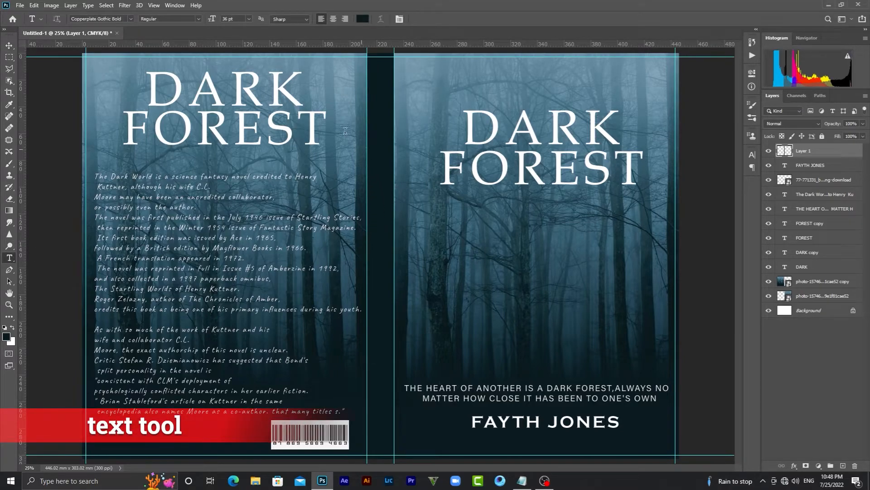
click(130, 18)
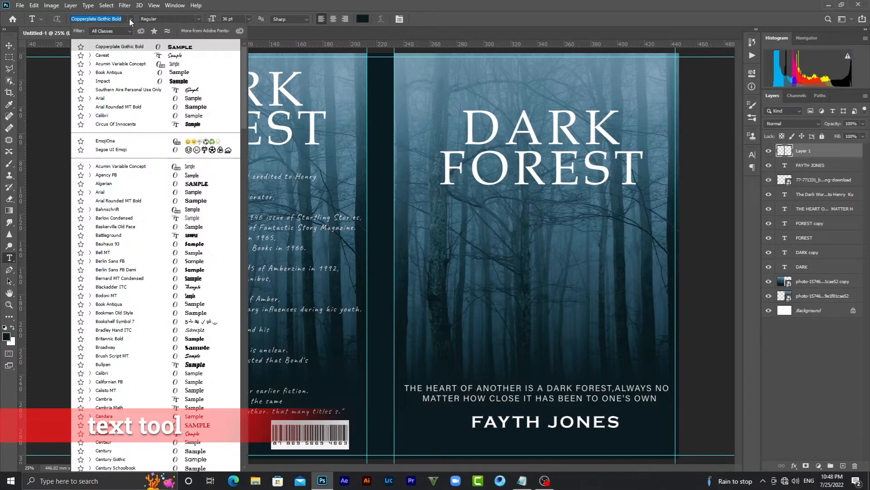
click(177, 73)
click(249, 18)
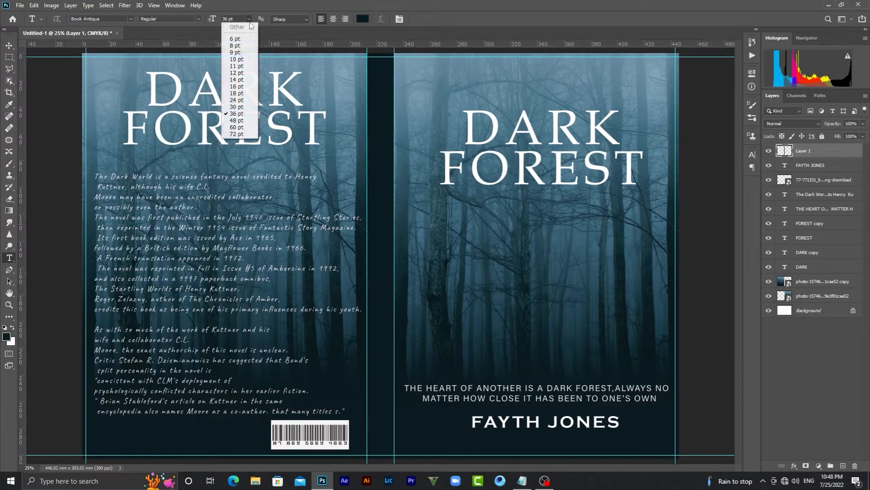
click(237, 107)
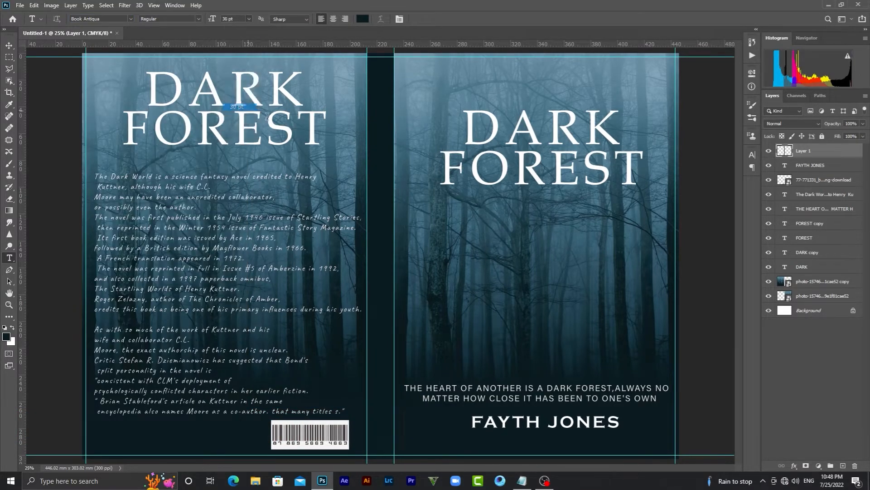
click(407, 266)
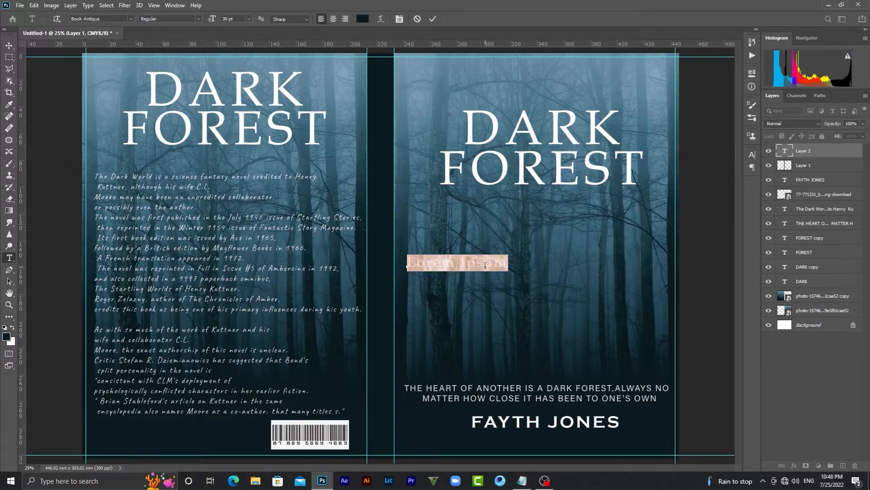
key(BackSpace)
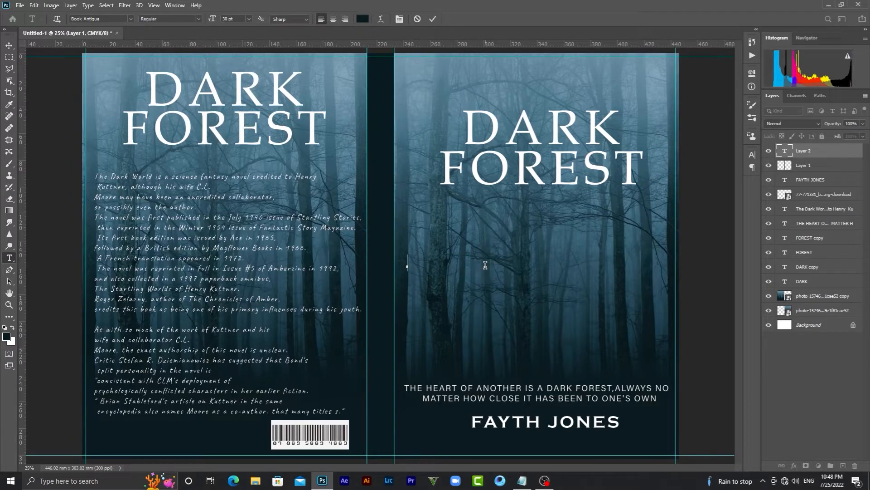
Type DARK FOREST in white and apply Book Antiqua to the selected text
click(363, 19)
drag(520, 274, 493, 218)
click(697, 256)
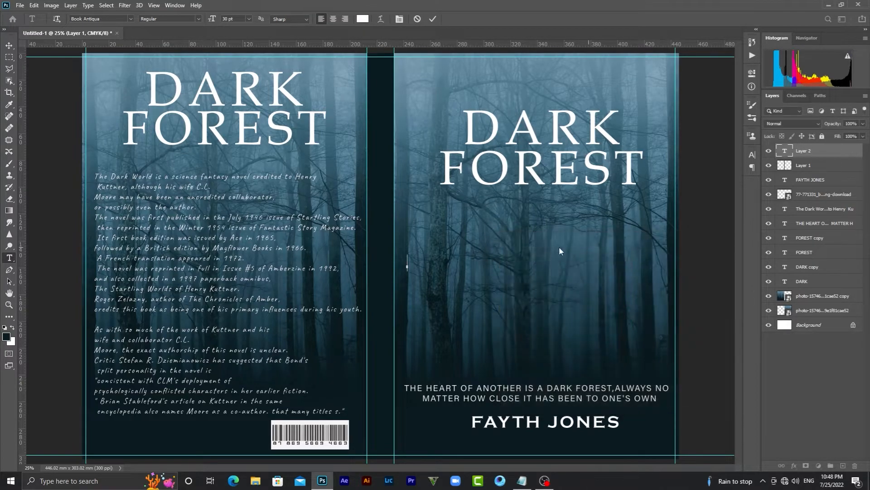
text(DARK FOR EST)
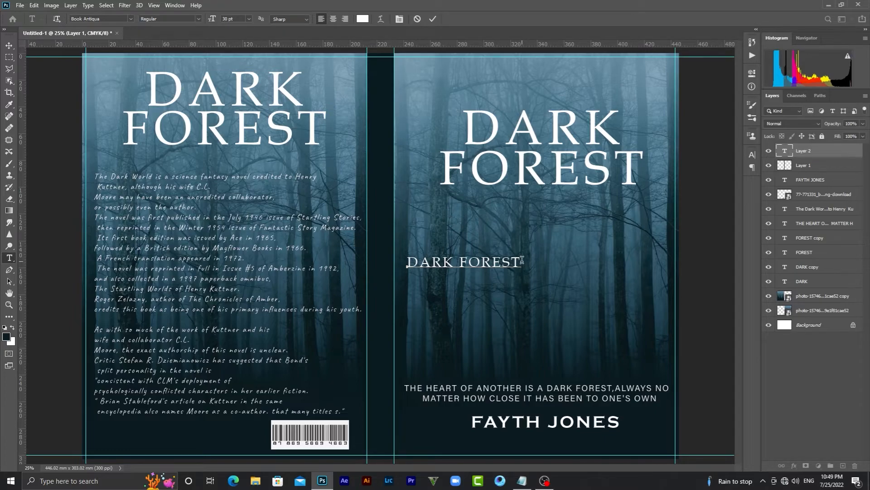
drag(521, 261, 396, 255)
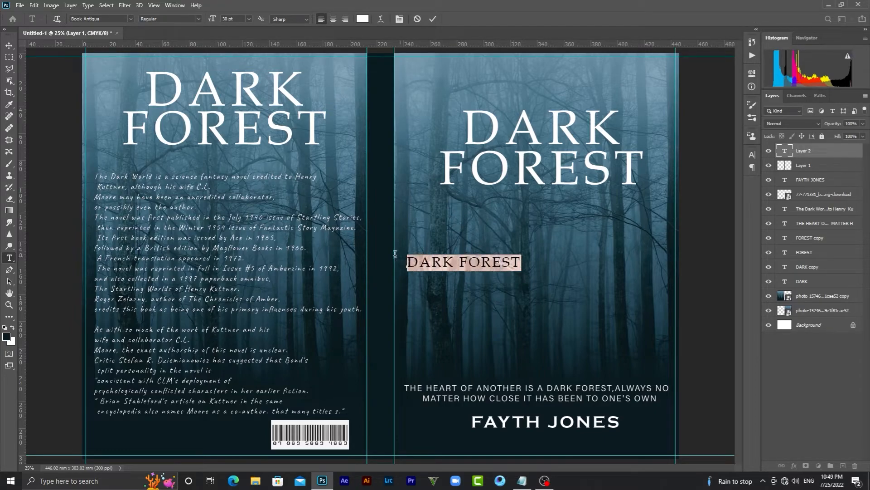
click(131, 19)
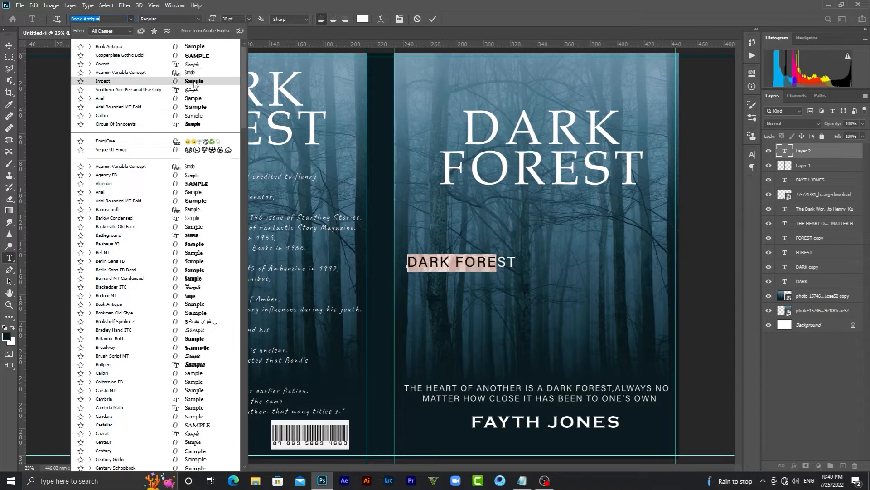
click(195, 46)
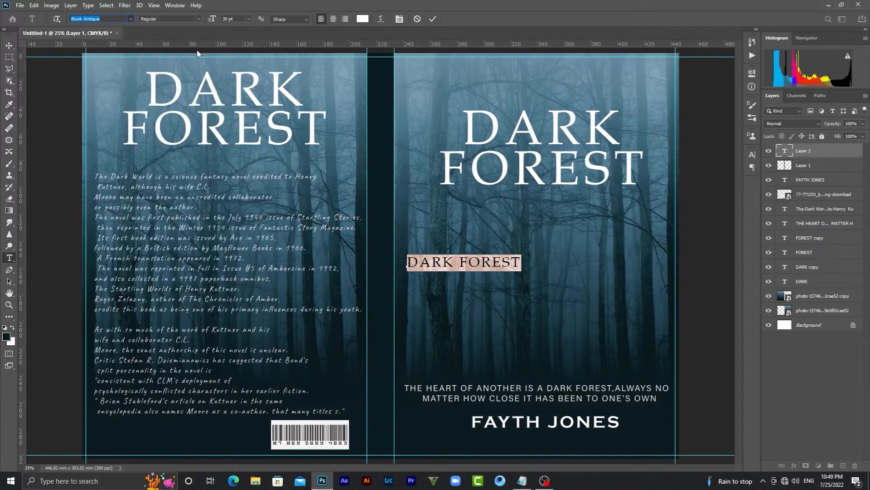
Rotate DARK FOREST 90° clockwise, flipping it horizontally and back again
click(8, 45)
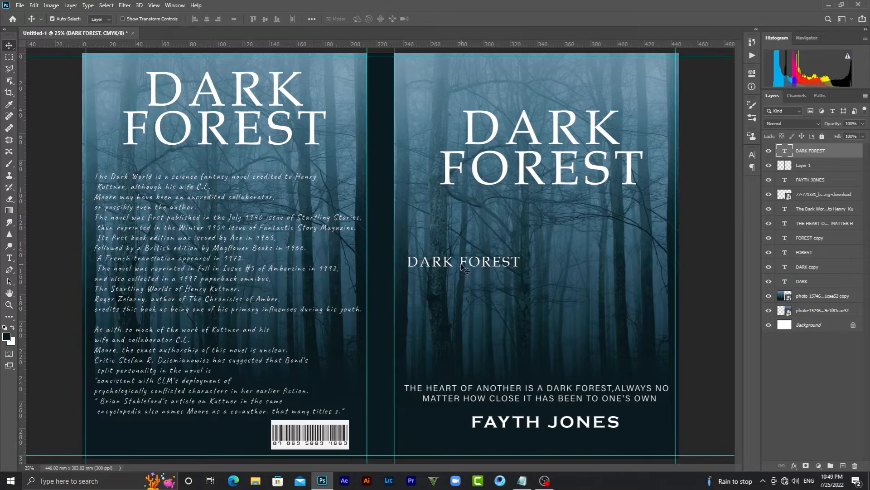
key(ctrl+t)
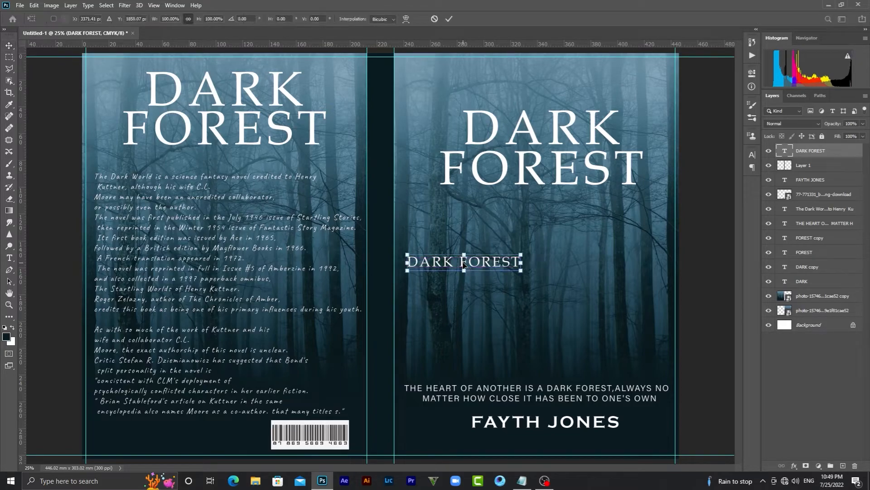
right_click(463, 264)
click(536, 393)
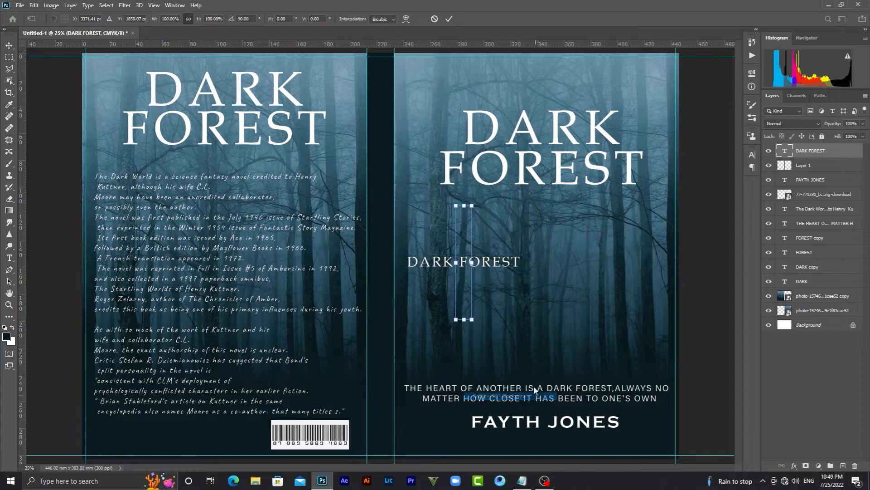
right_click(464, 297)
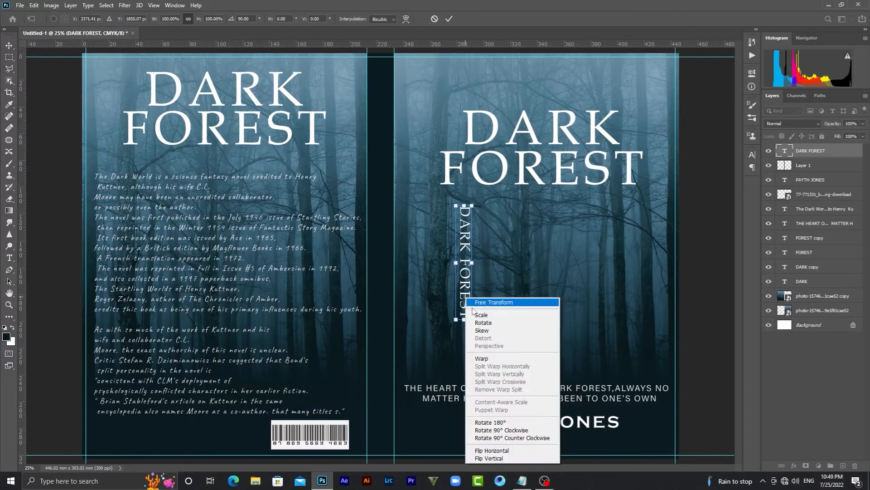
click(517, 451)
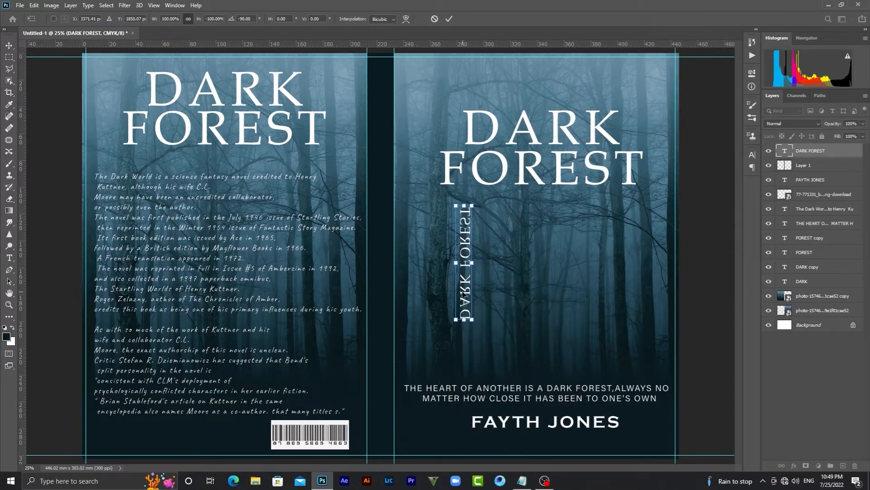
right_click(465, 295)
click(518, 447)
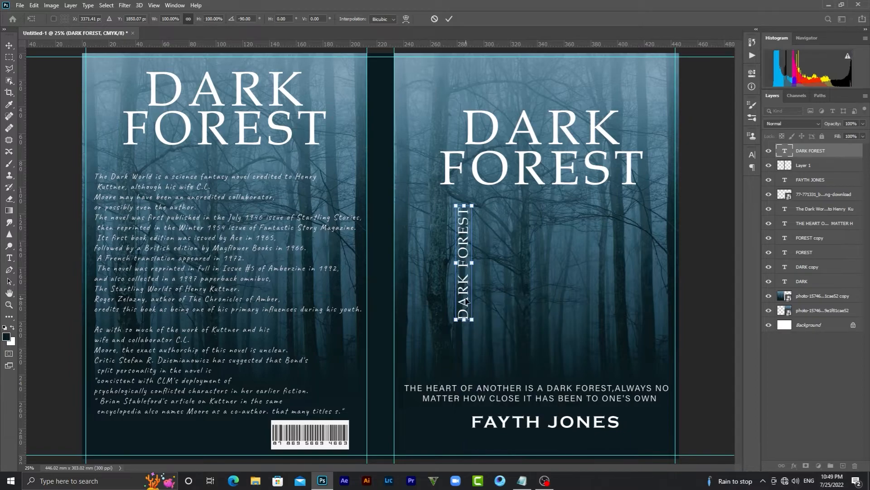
Apply the rotation and move the vertical title near the top of the spine
click(449, 18)
drag(459, 269, 382, 150)
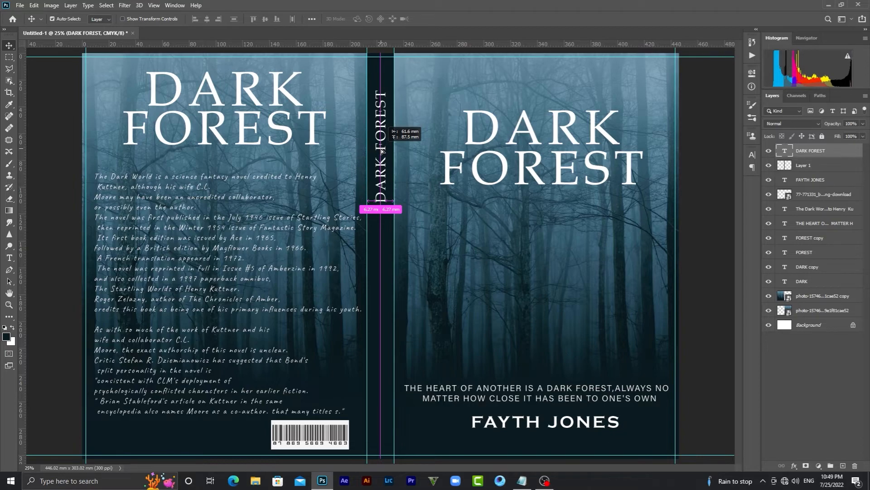
drag(382, 151, 382, 151)
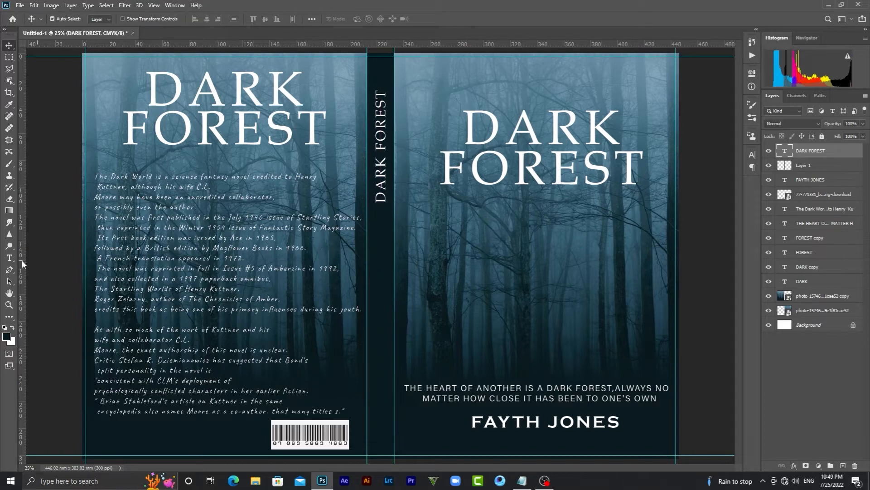
click(9, 258)
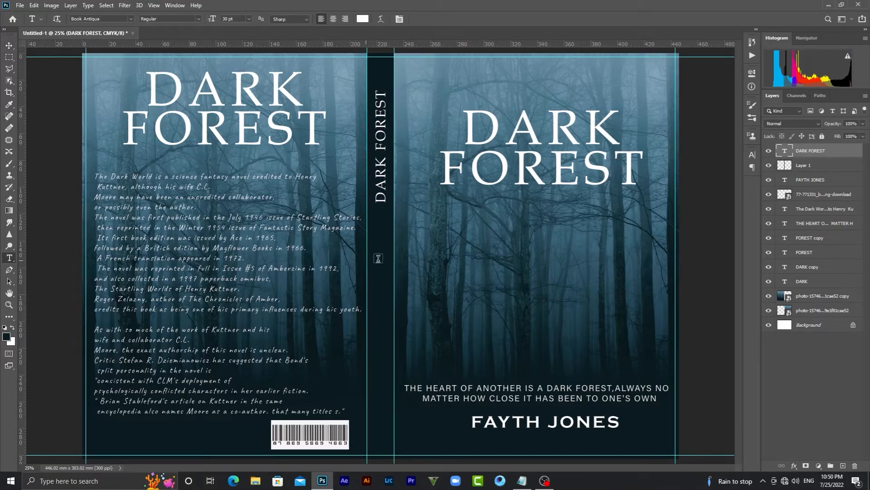
click(402, 268)
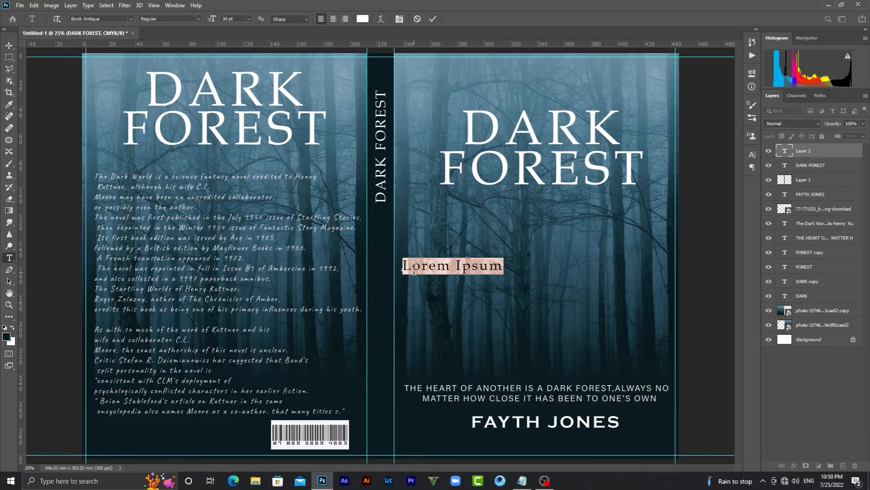
key(BackSpace)
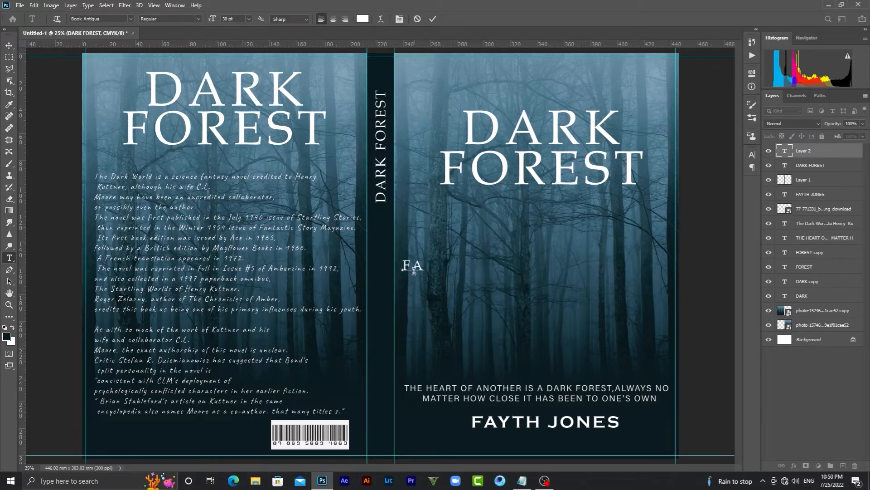
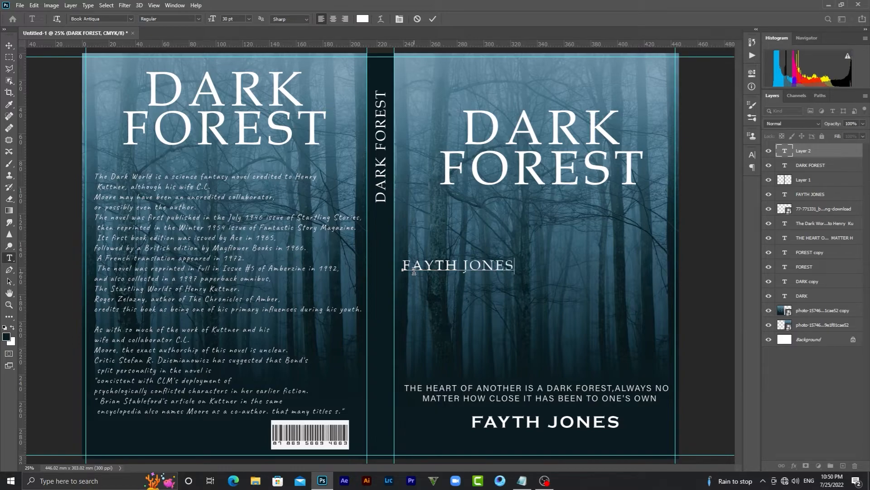
click(433, 19)
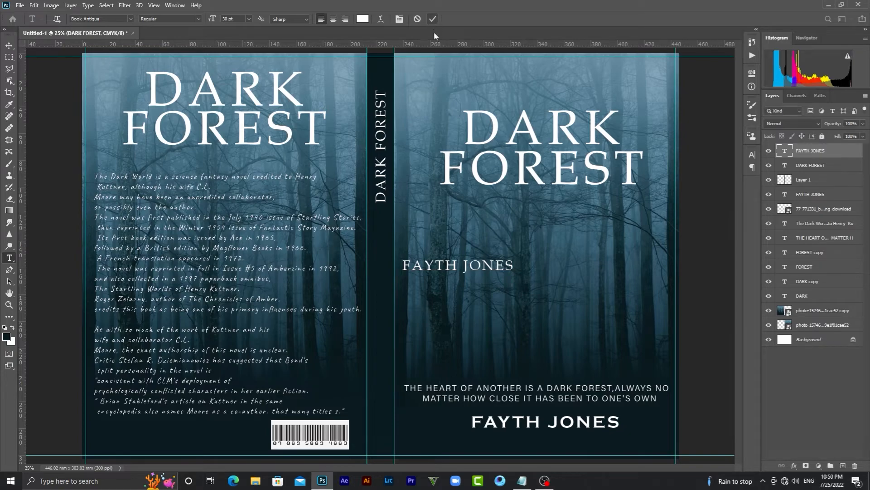
key(ctrl+t)
right_click(491, 268)
click(525, 399)
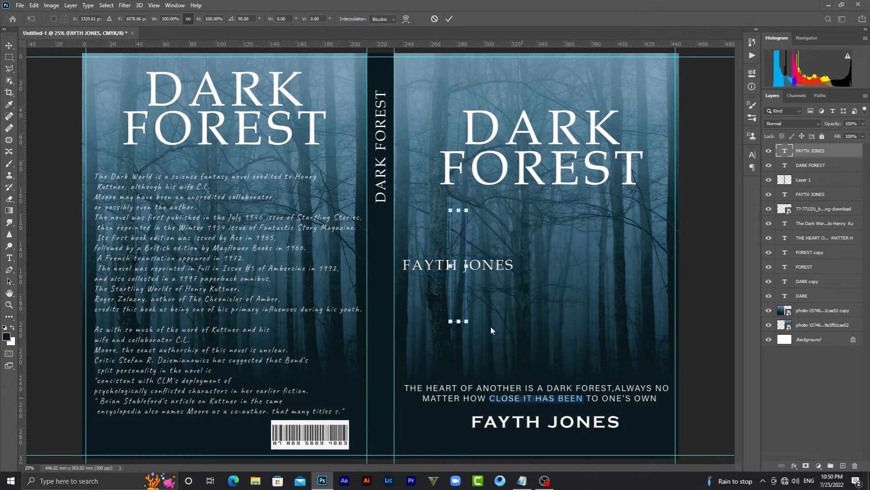
right_click(462, 287)
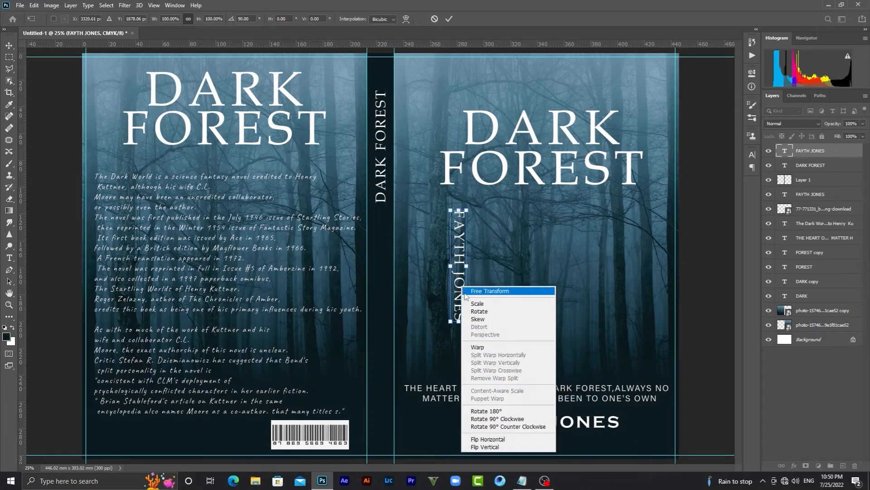
click(503, 440)
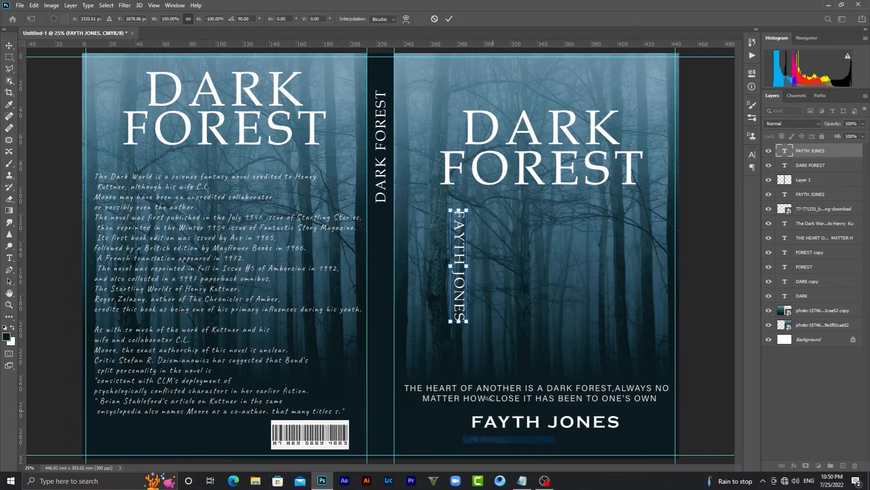
right_click(458, 299)
click(496, 458)
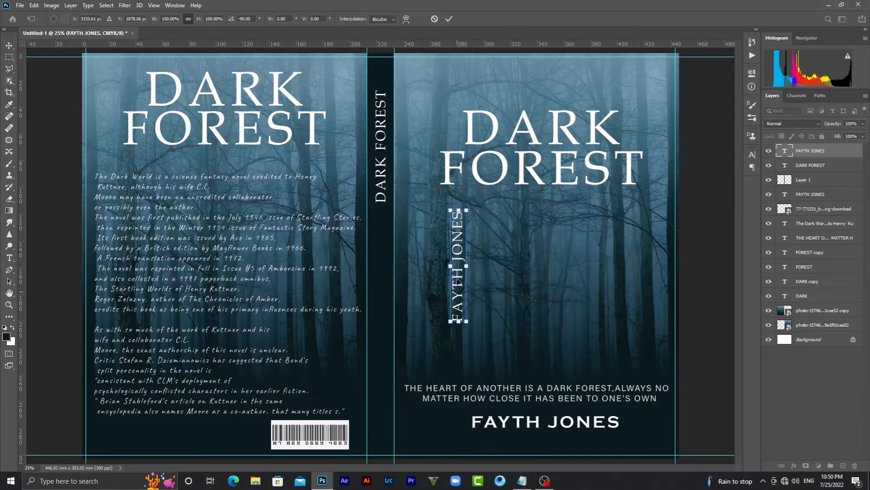
click(447, 20)
key(t)
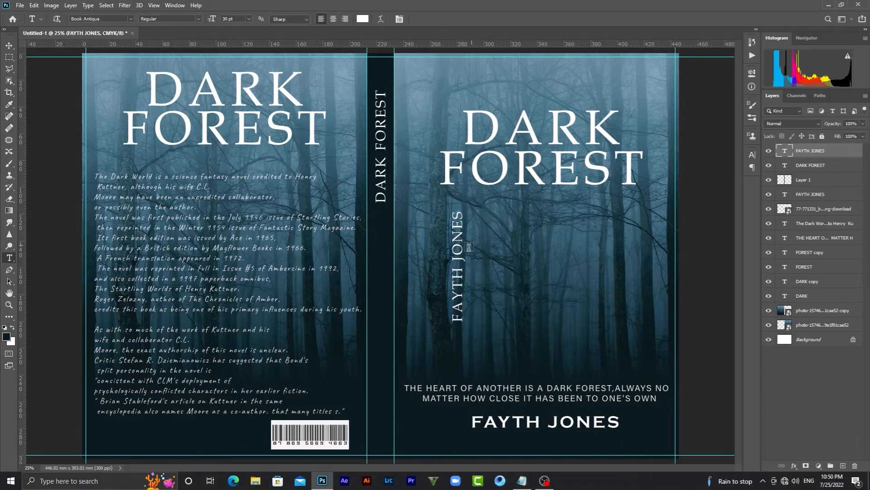
Move the author name onto the lower spine beneath the title and hide the guides
click(9, 46)
drag(460, 254, 384, 347)
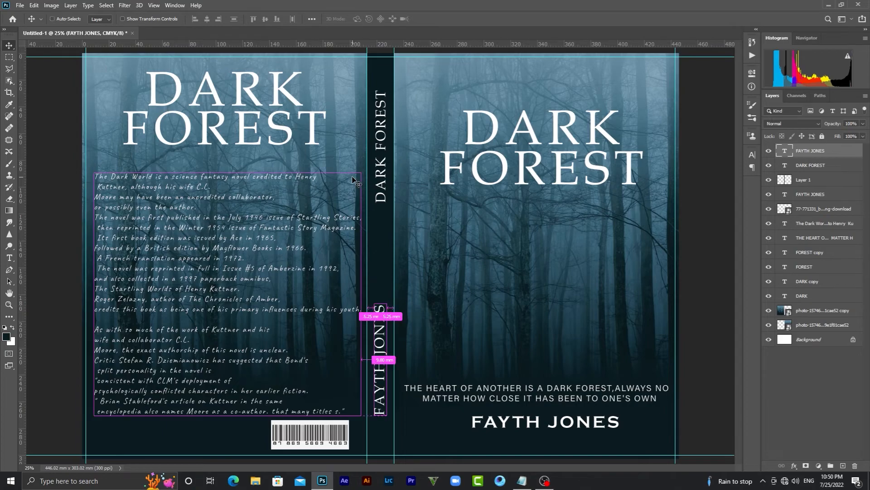
key(ctrl+h)
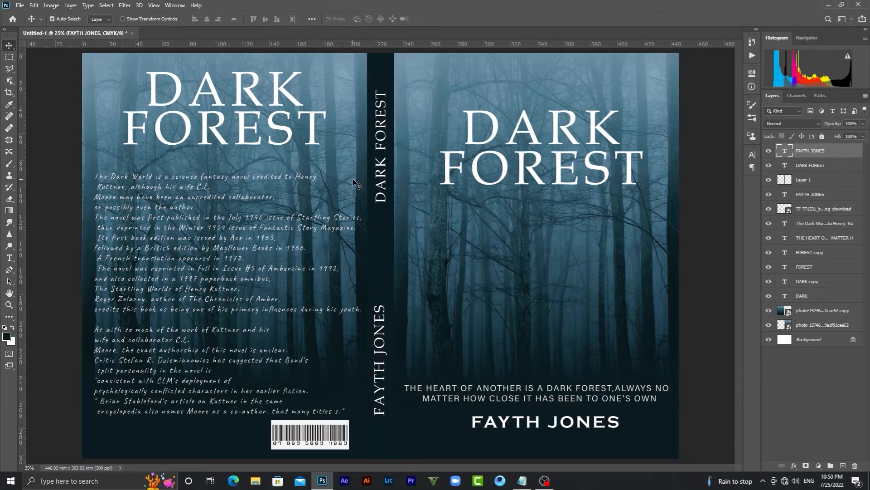